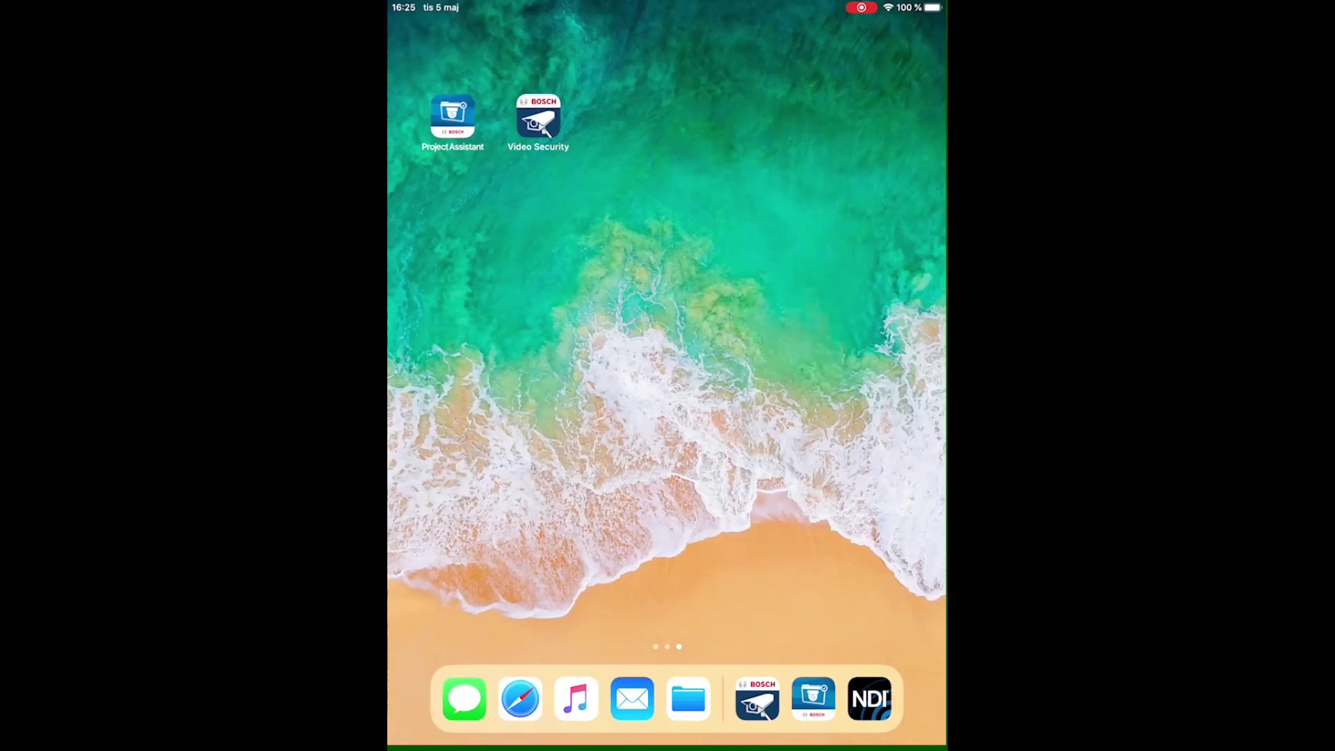
- Launch the Bosch Video Security app on the tablet so the camera feeds load
{"action": "left_click", "coordinate": [538, 119]}
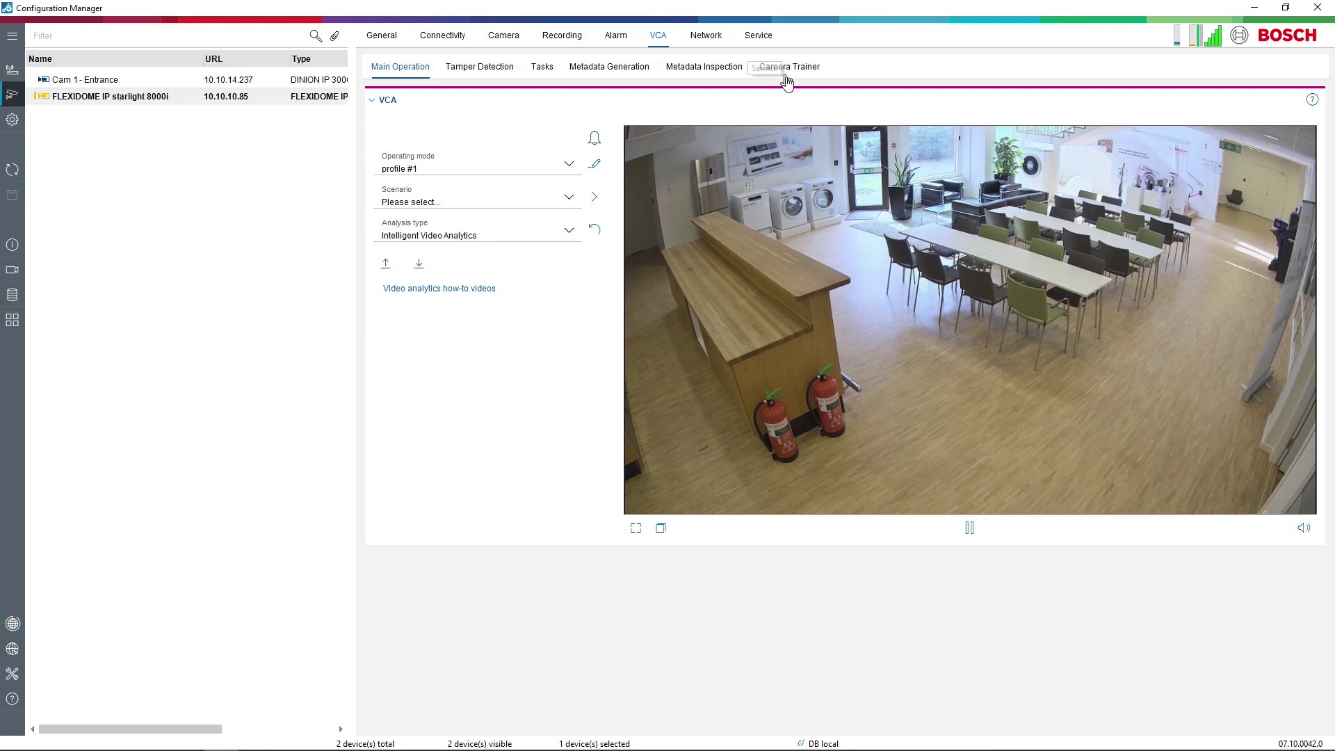
{"action": "left_click", "coordinate": [757, 43]}
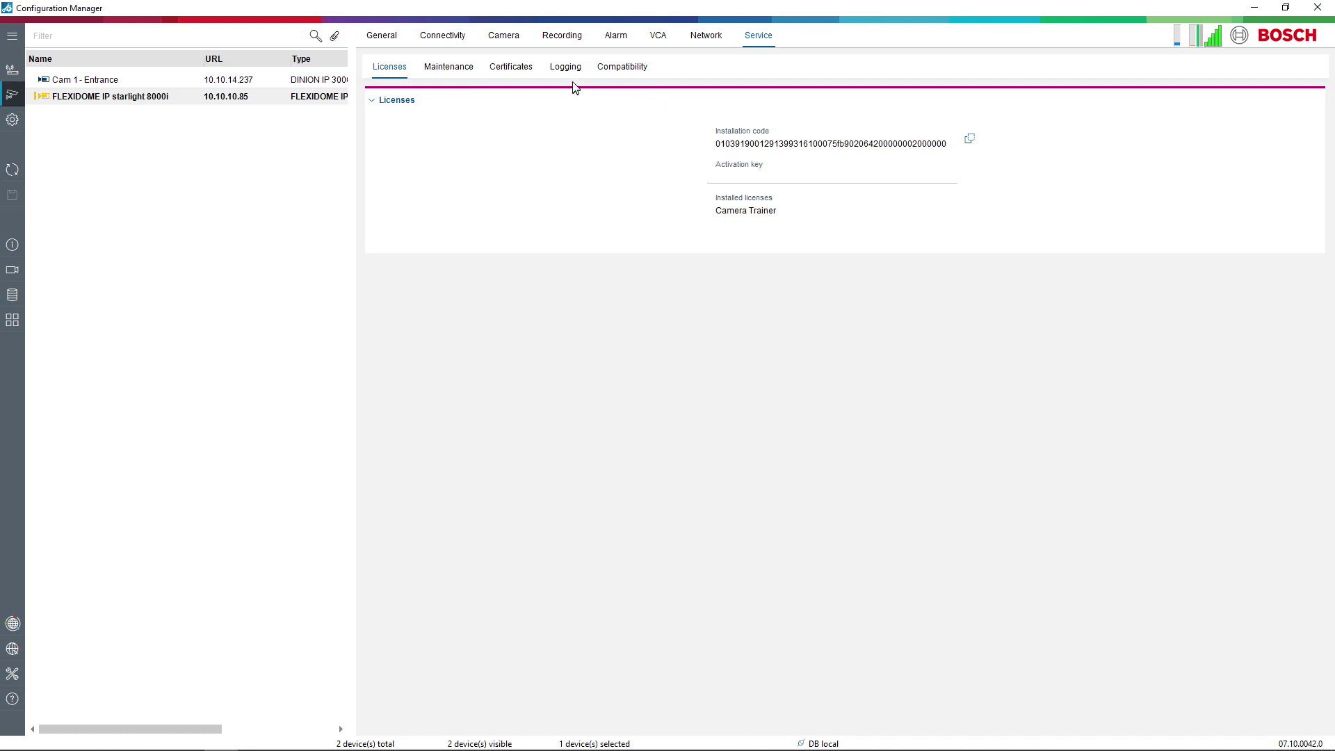
{"action": "left_click", "coordinate": [656, 41]}
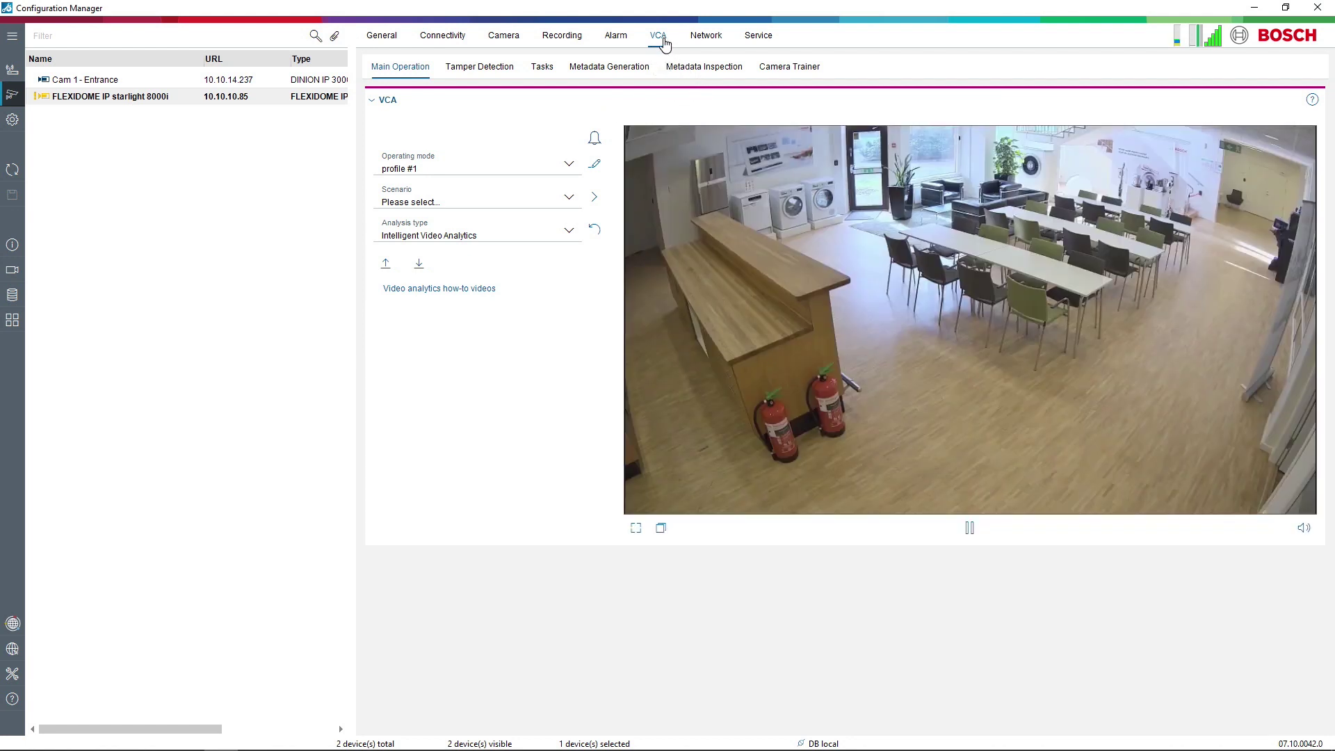
{"action": "left_click", "coordinate": [788, 74]}
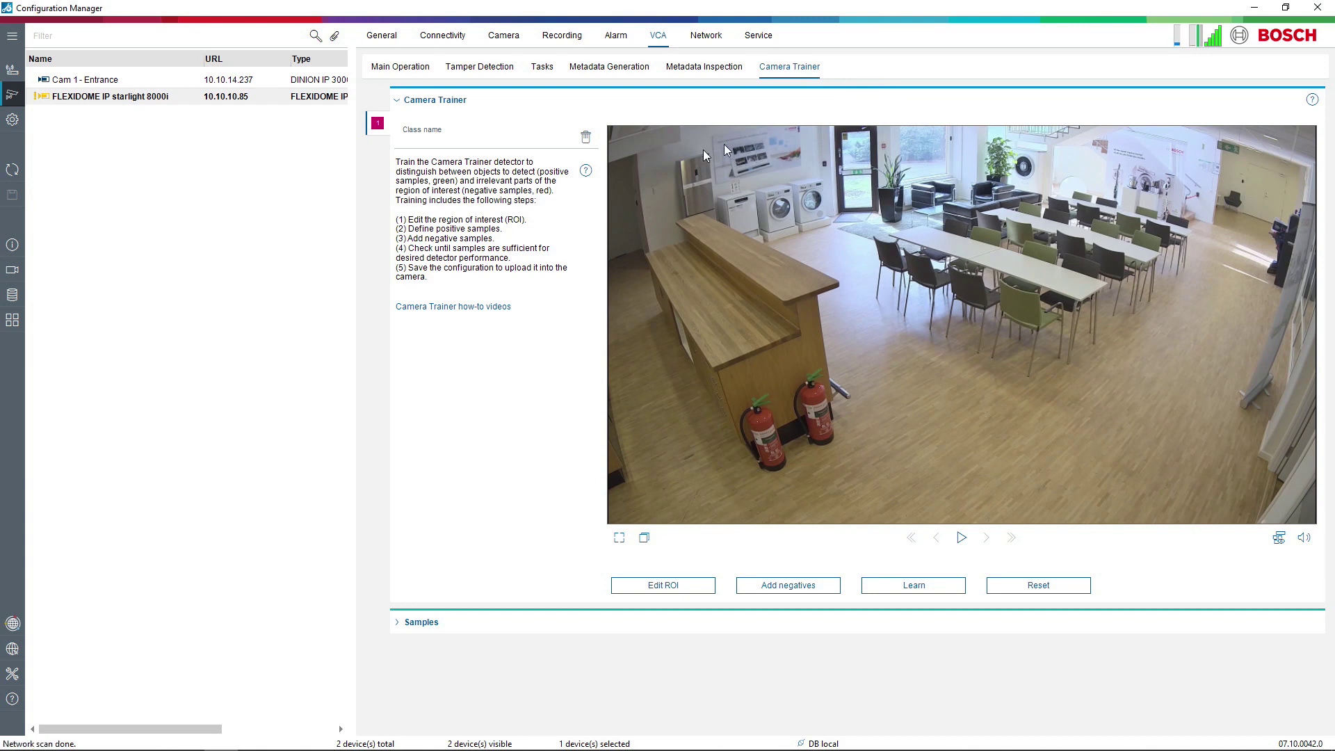
- Box both fire extinguishers as positive samples and add red negative samples across the image
{"action": "left_click", "coordinate": [762, 411]}
{"action": "left_click", "coordinate": [764, 588]}
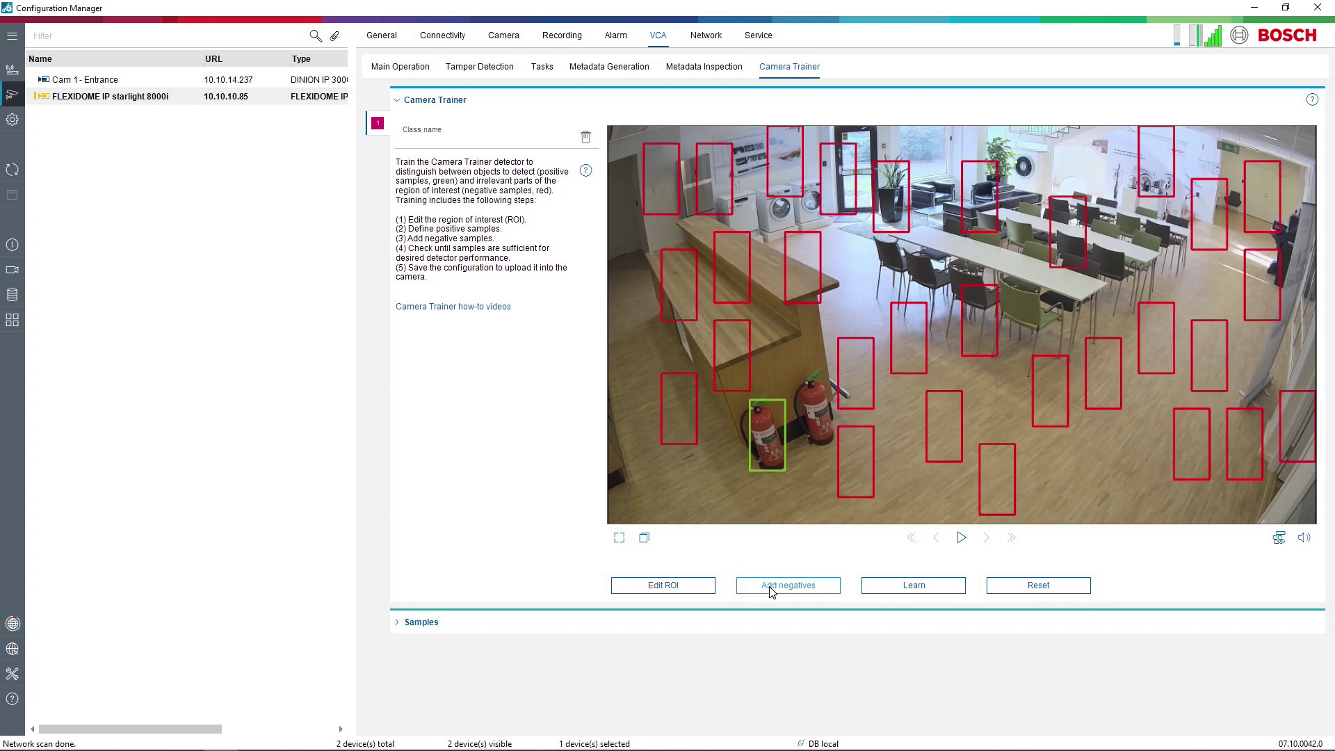
{"action": "left_click_drag", "start_coordinate": [812, 374], "coordinate": [808, 356]}
{"action": "left_click", "coordinate": [820, 411]}
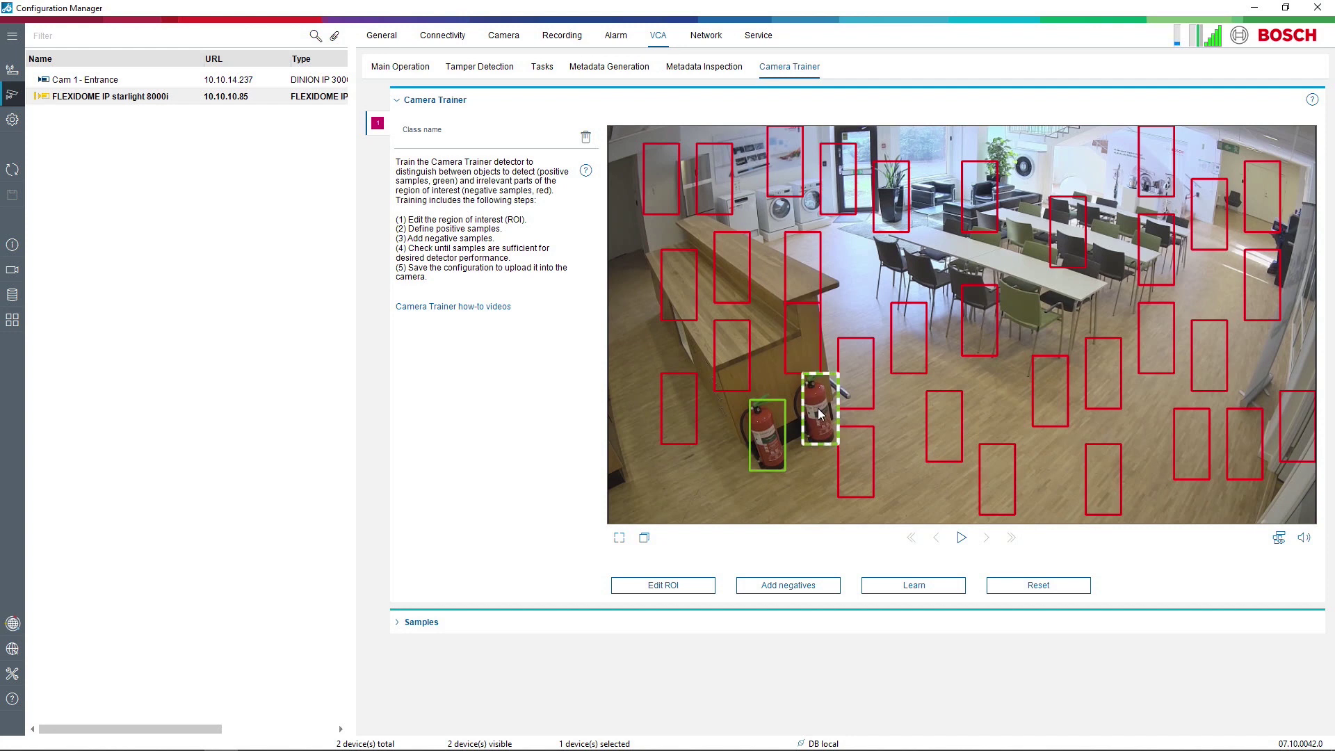
{"action": "left_click_drag", "start_coordinate": [818, 416], "coordinate": [821, 419]}
- Alternate Learn and Add negatives over several rounds, reaching 10 positive and 146 negative samples
{"action": "left_click", "coordinate": [910, 587]}
{"action": "left_click", "coordinate": [796, 587]}
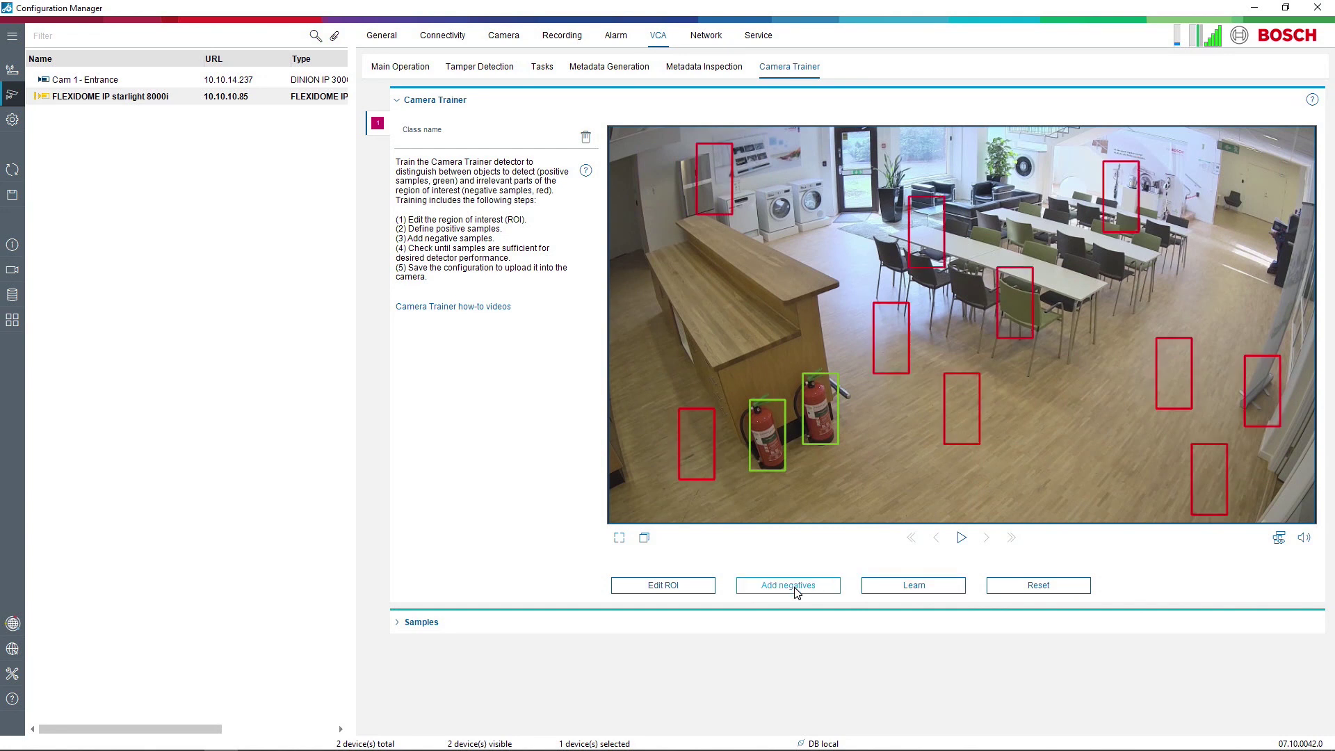
{"action": "left_click", "coordinate": [872, 585]}
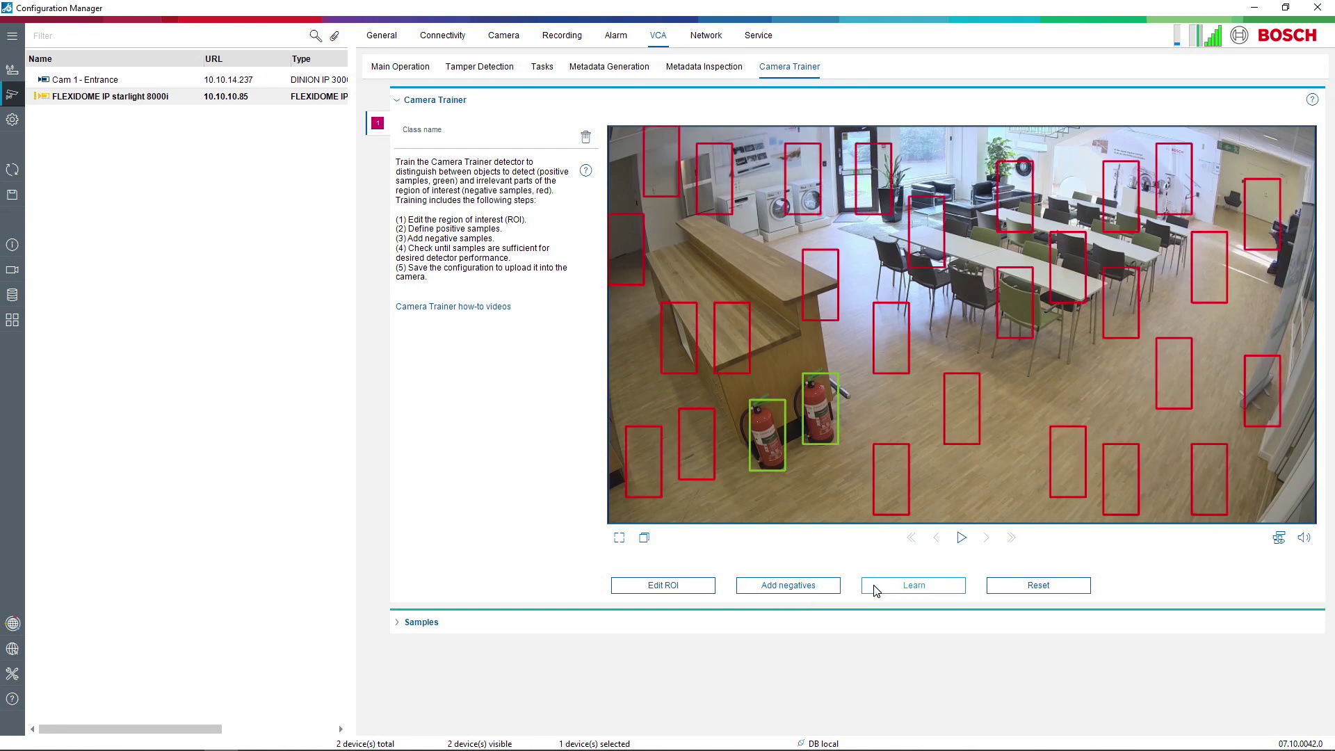
{"action": "left_click", "coordinate": [829, 588]}
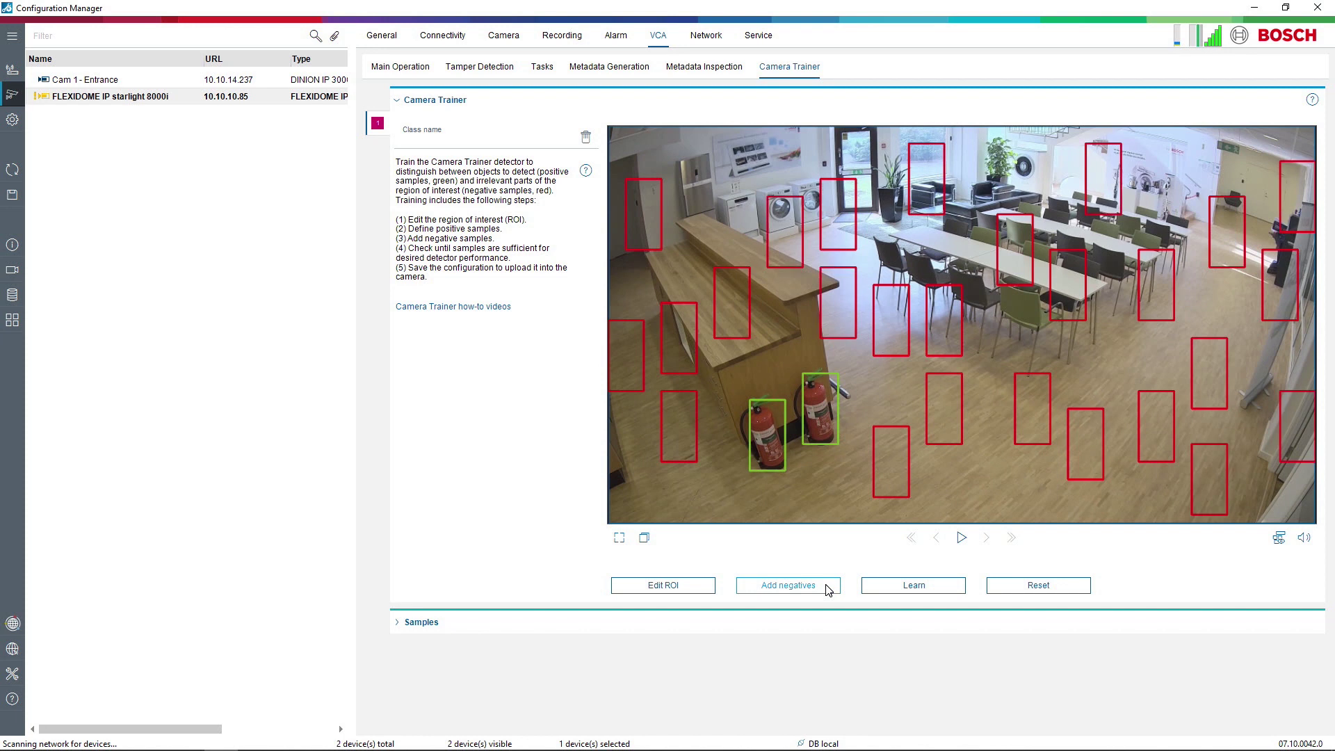
{"action": "left_click", "coordinate": [882, 588]}
{"action": "left_click", "coordinate": [803, 588]}
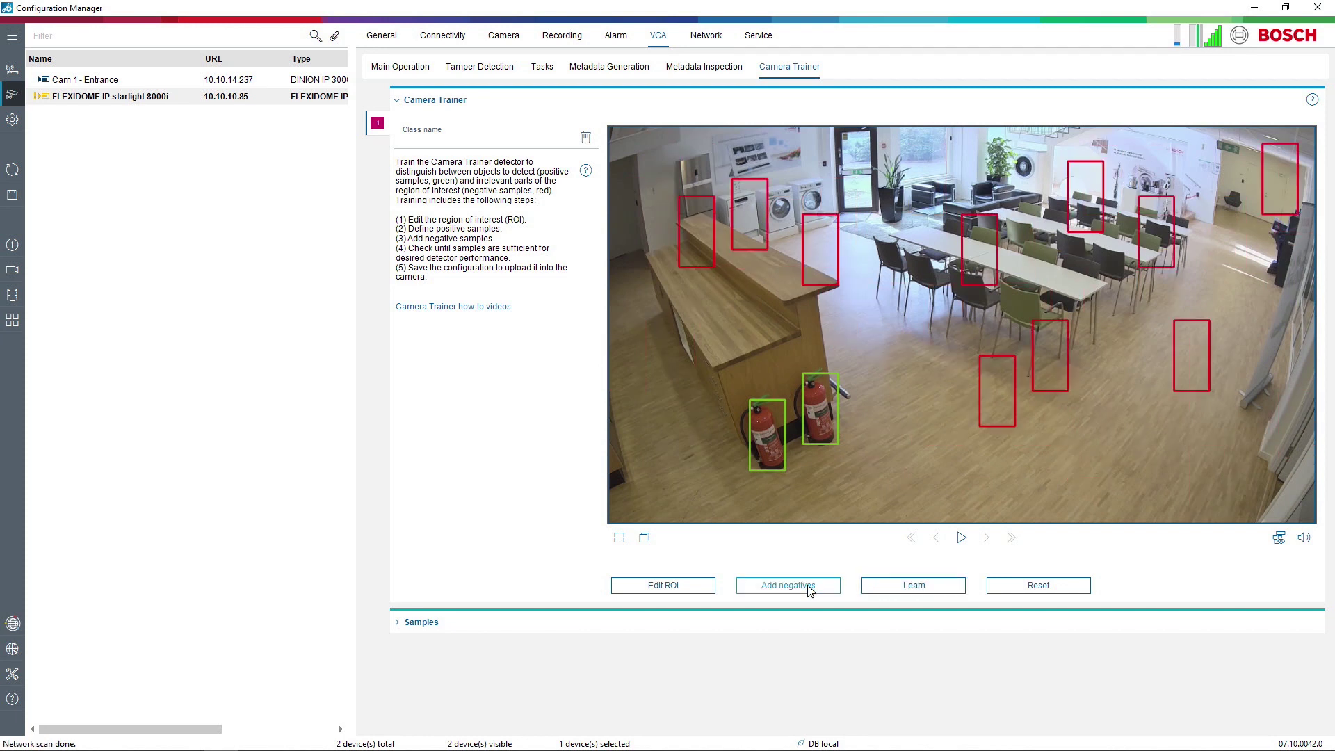
{"action": "left_click", "coordinate": [907, 588]}
{"action": "left_click", "coordinate": [831, 588]}
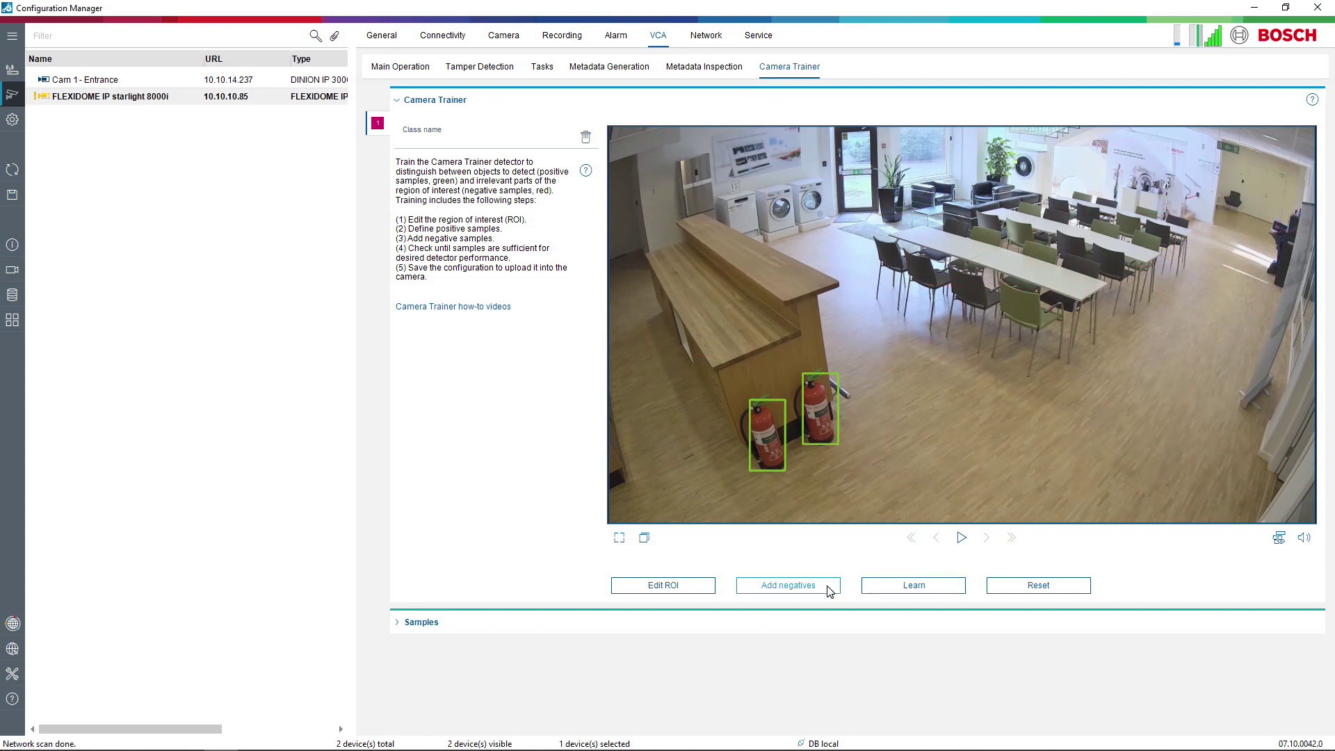
{"action": "left_click", "coordinate": [892, 590]}
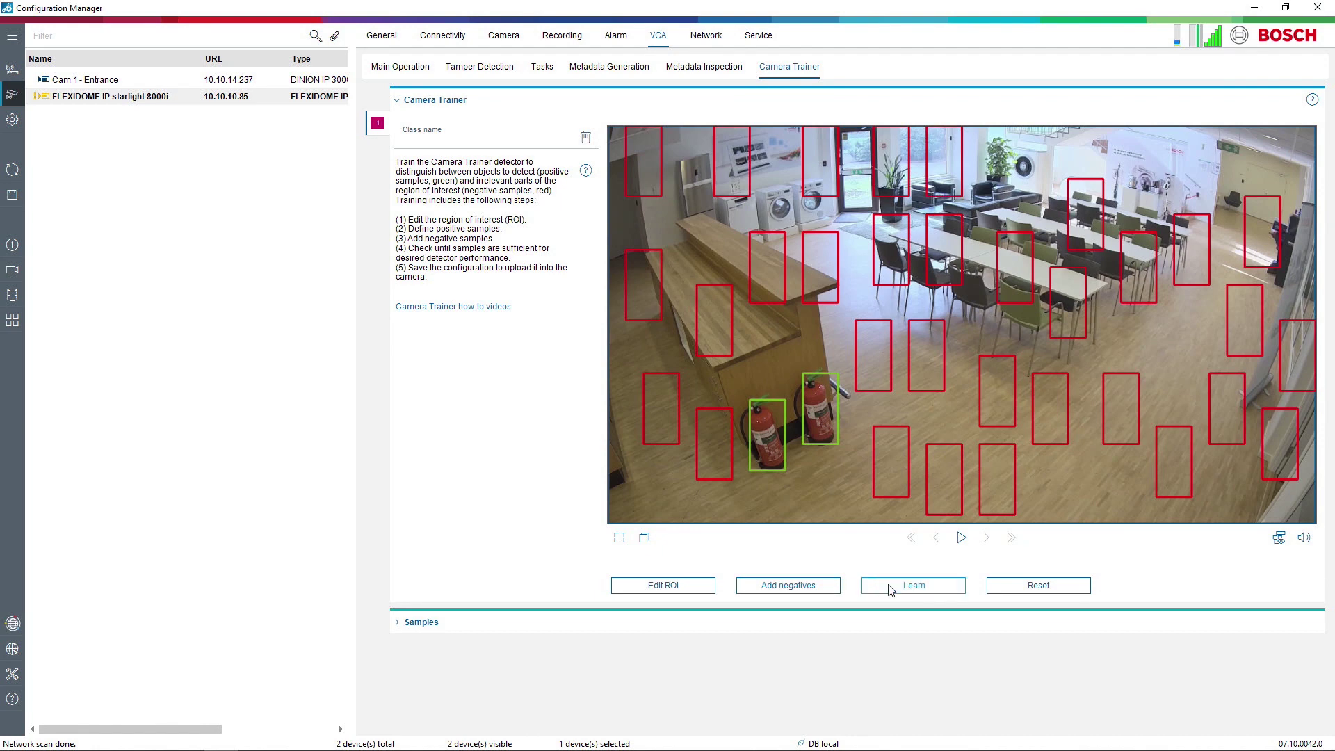
{"action": "left_click", "coordinate": [404, 628]}
- Review the sample list, then save the Camera Trainer changes on moving to the VCA Tasks page
{"action": "scroll", "coordinate": [404, 629], "scroll_direction": "down", "scroll_amount": 3}
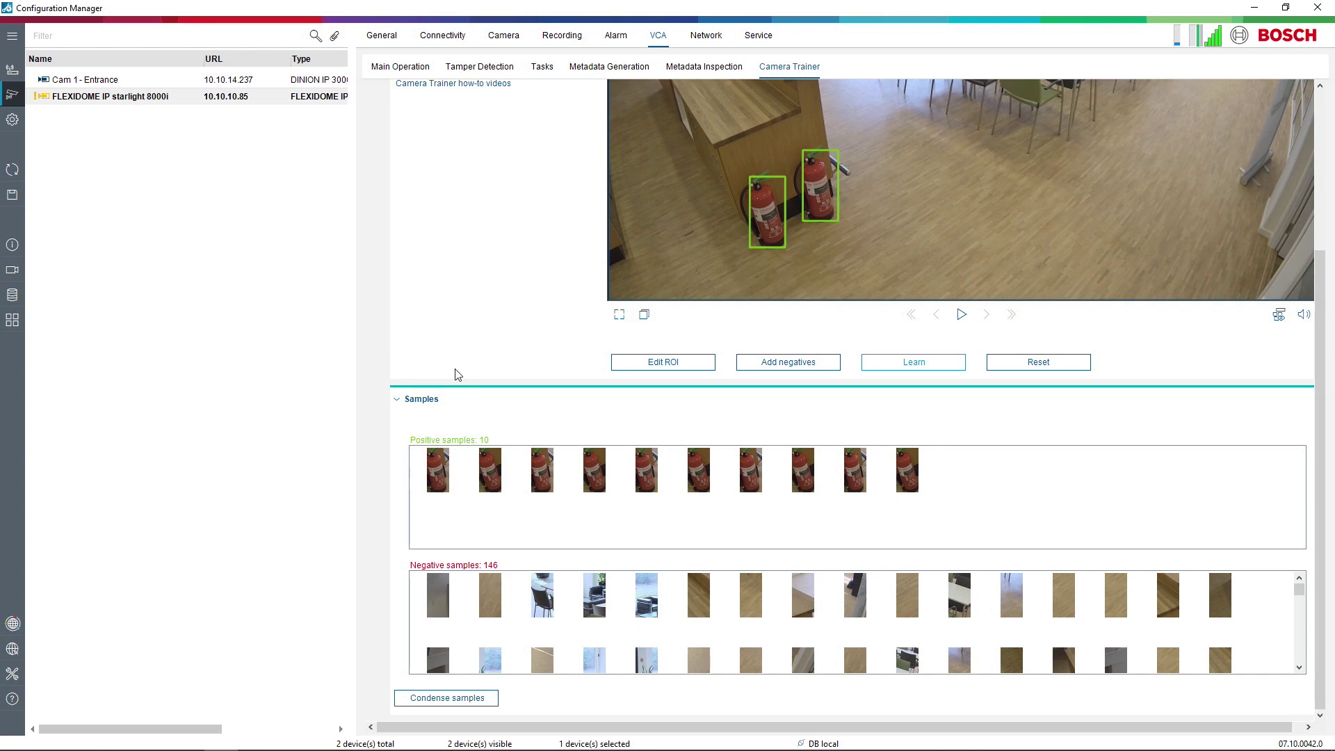
{"action": "scroll", "coordinate": [458, 375], "scroll_direction": "up", "scroll_amount": 3}
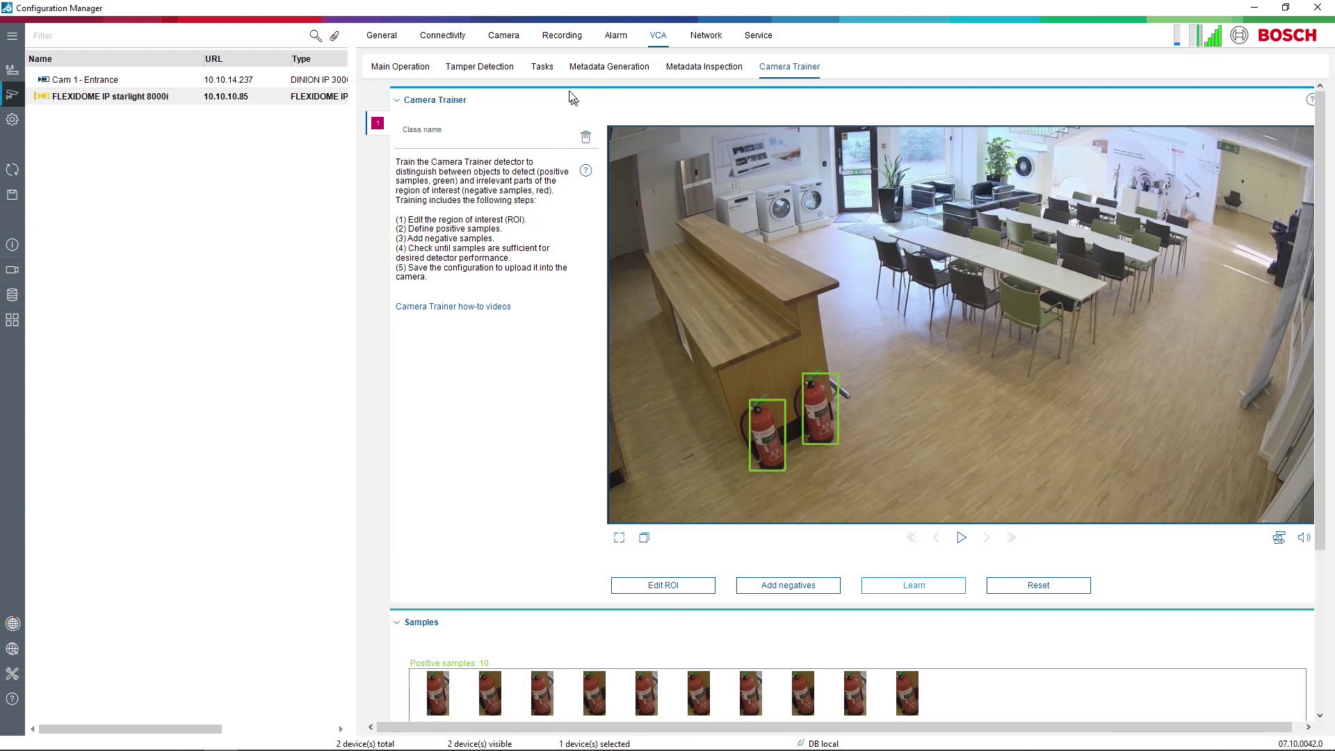
{"action": "left_click", "coordinate": [544, 68]}
{"action": "left_click", "coordinate": [711, 436]}
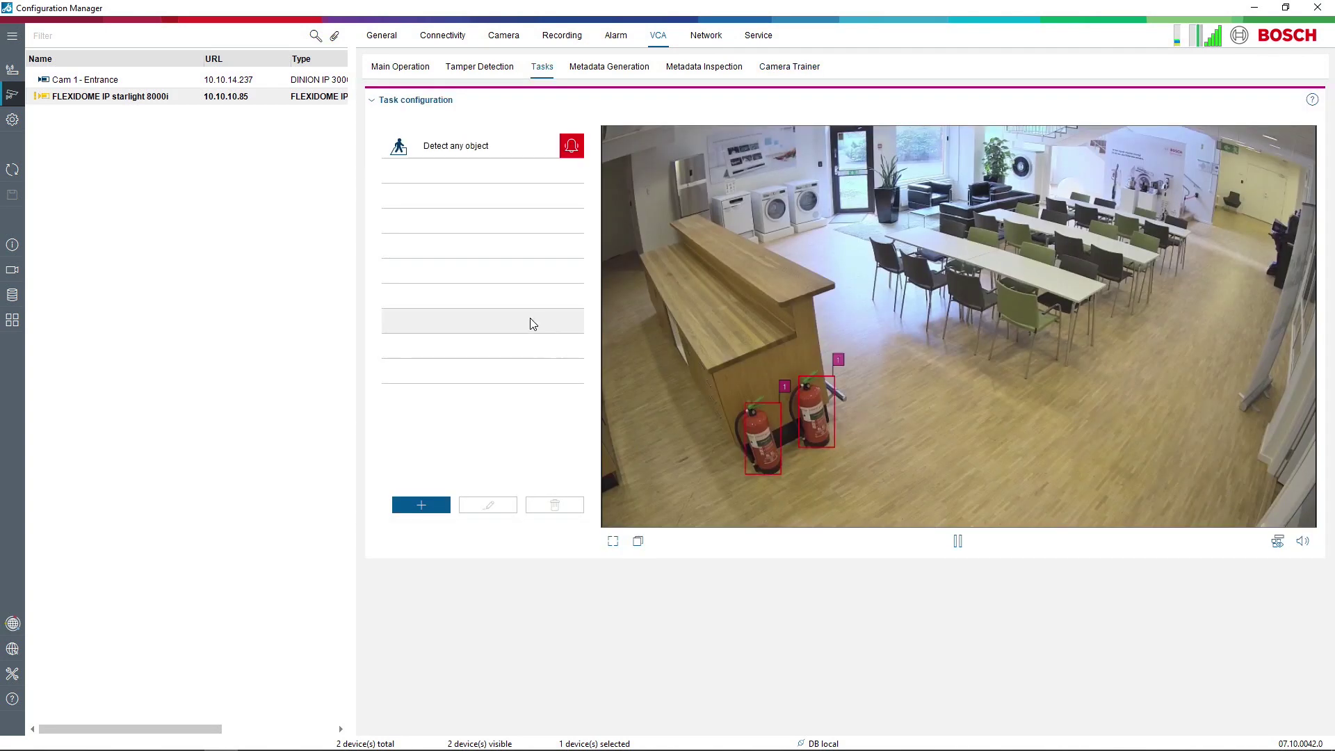
- Delete the Detect any object task and create a new Occupancy task, Occupancy 1
{"action": "left_click", "coordinate": [498, 146]}
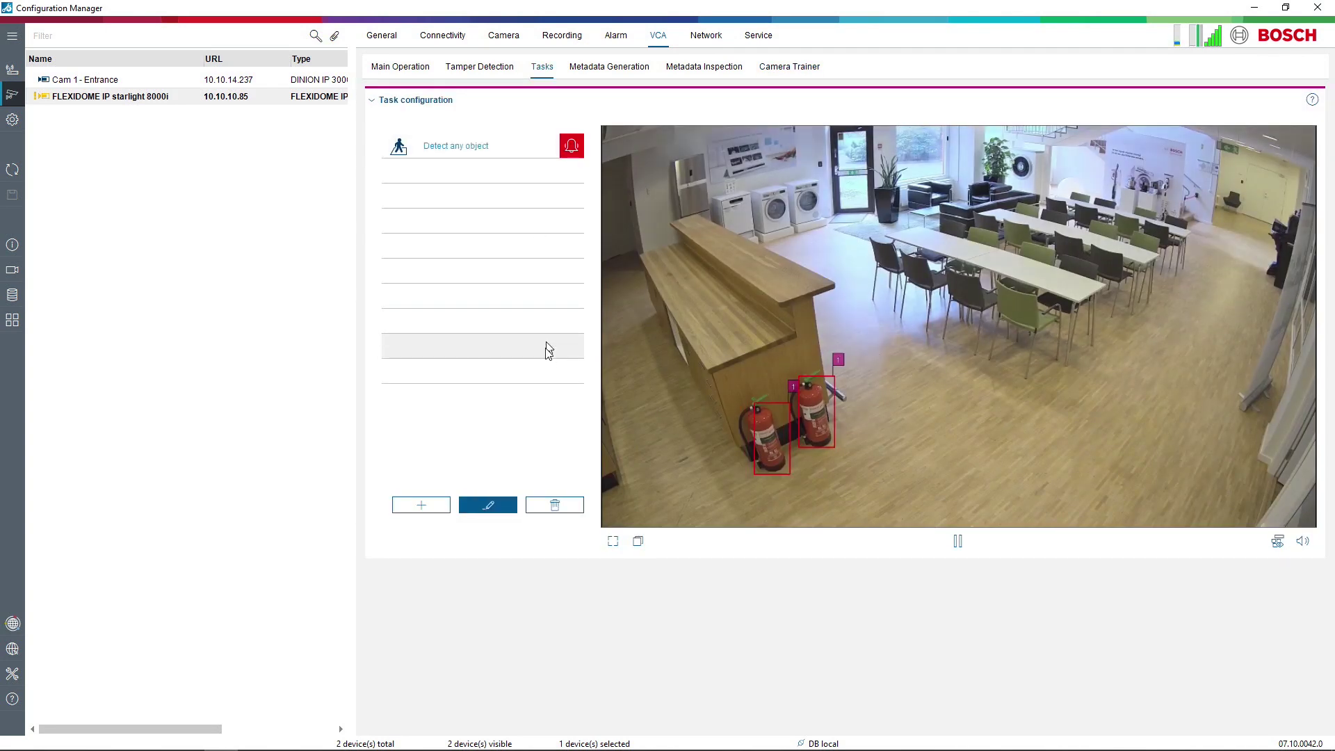
{"action": "left_click", "coordinate": [554, 505]}
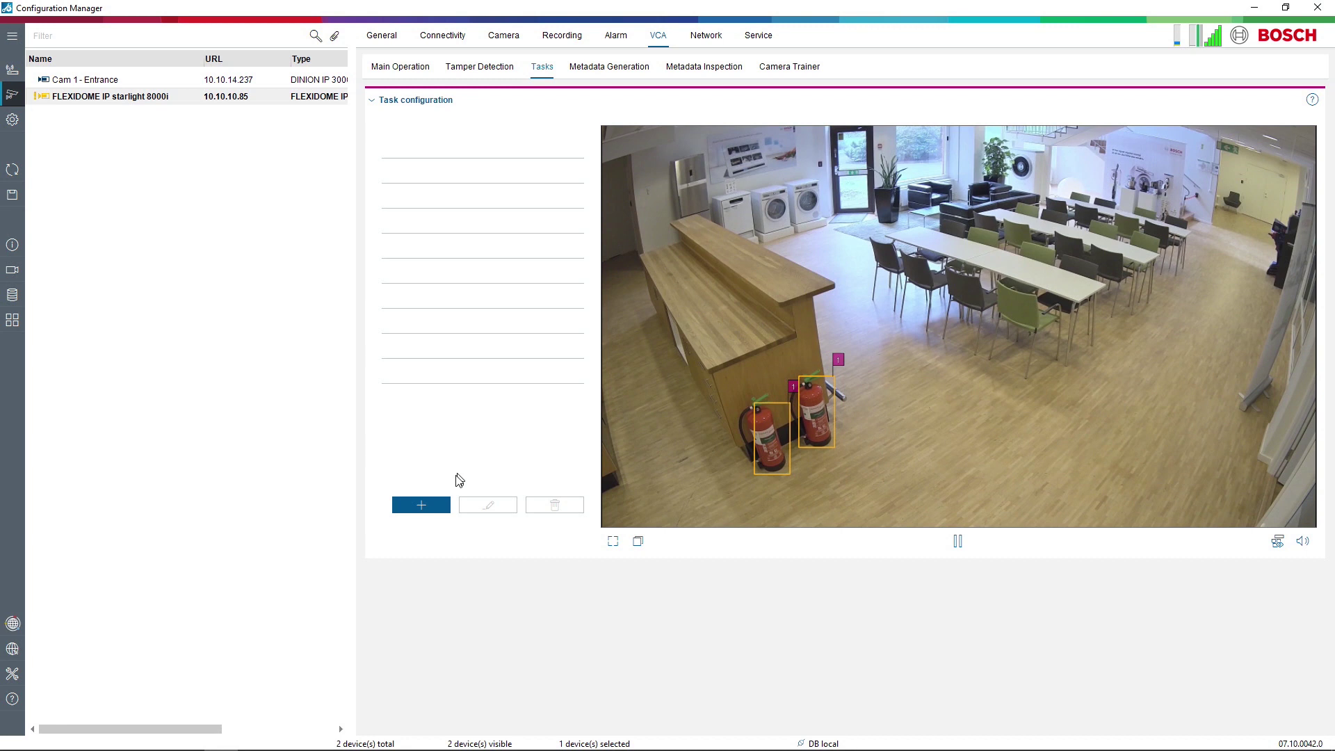
{"action": "left_click", "coordinate": [413, 507]}
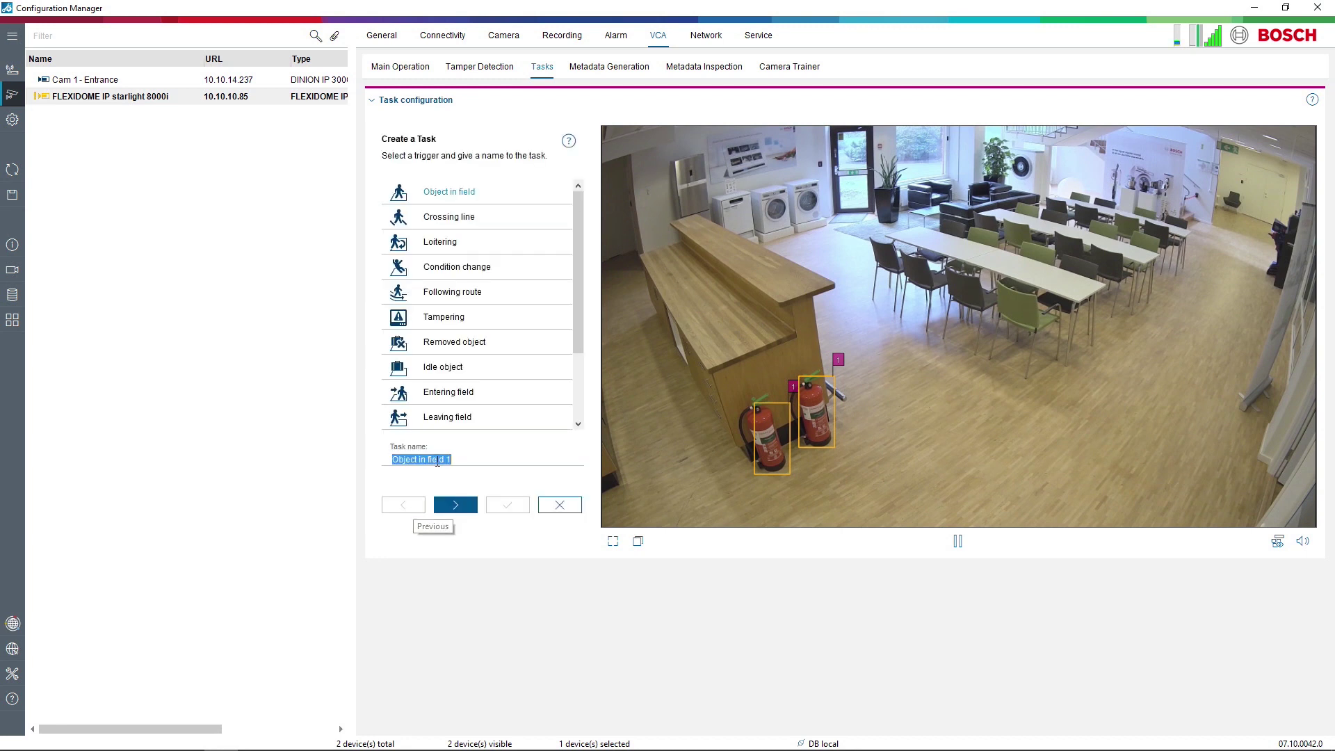
{"action": "left_click_drag", "start_coordinate": [574, 330], "coordinate": [574, 403]}
{"action": "left_click", "coordinate": [478, 422]}
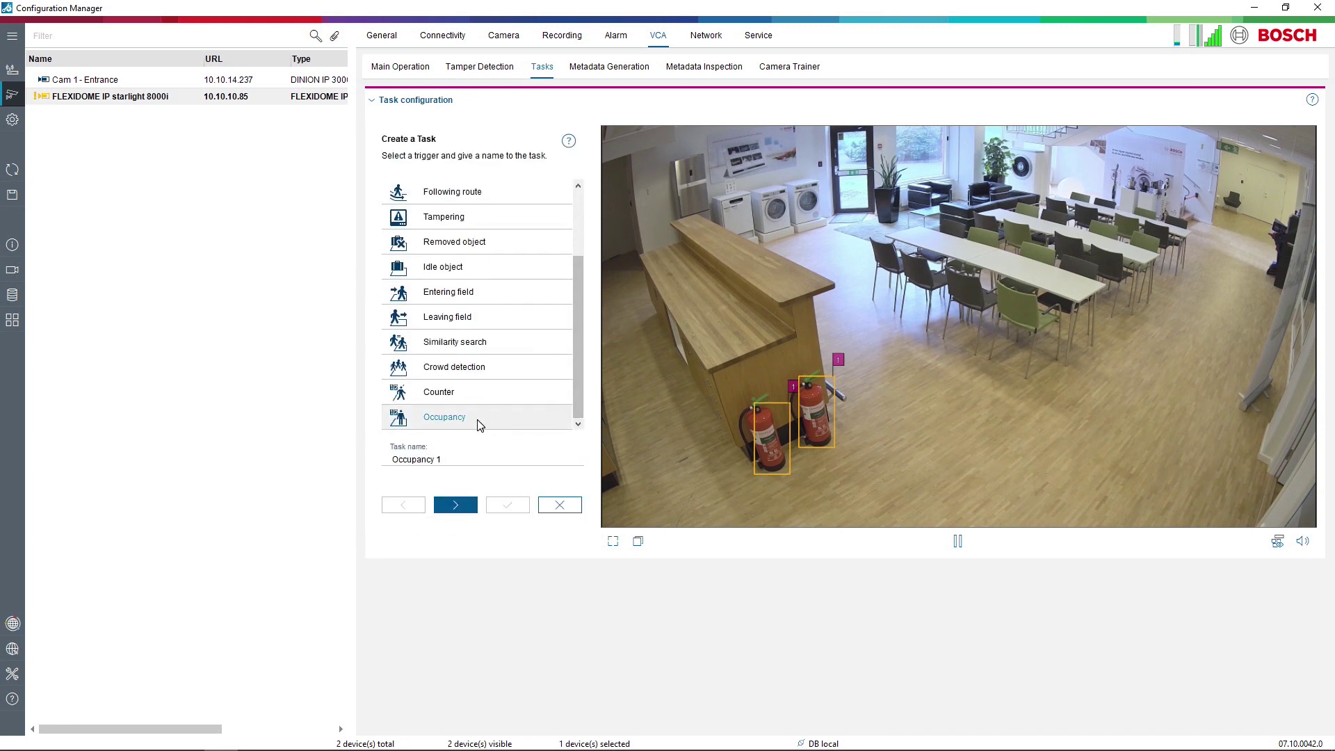
{"action": "left_click", "coordinate": [456, 505]}
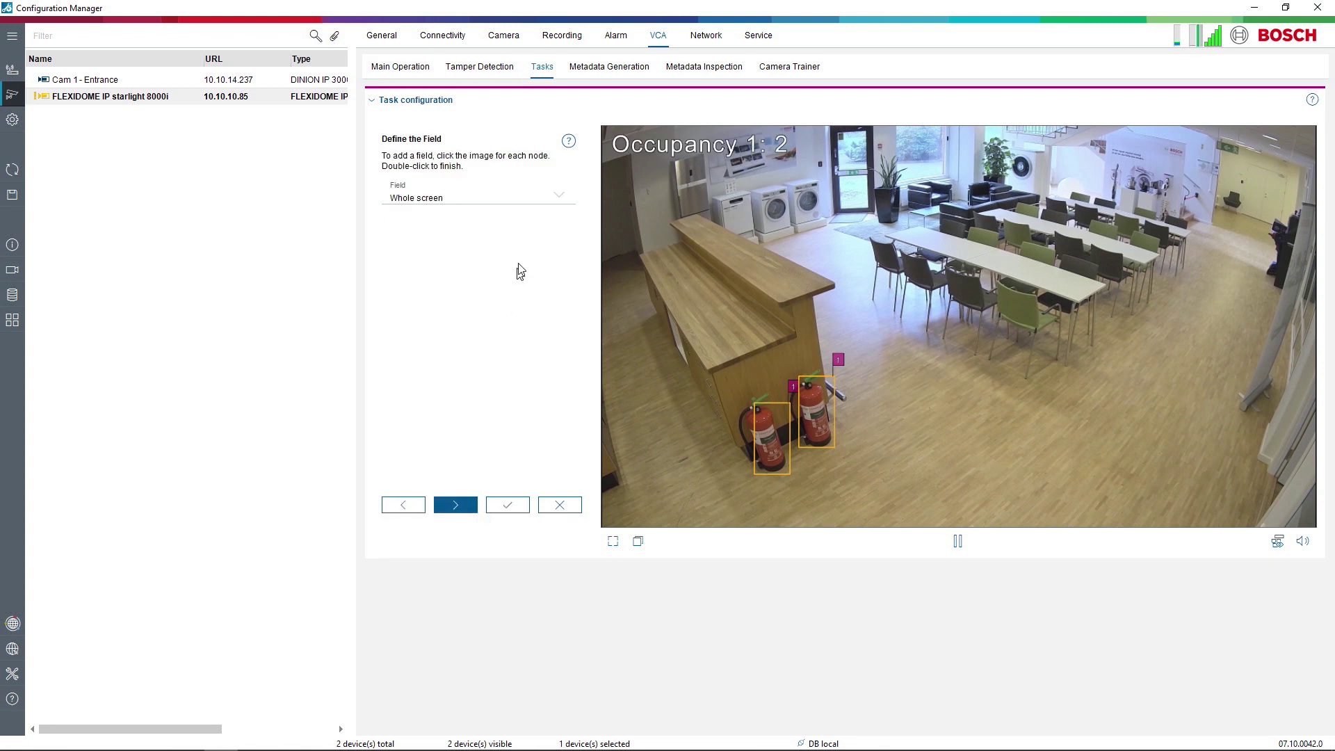
- Draw a new Field 1 quadrilateral around both fire extinguishers by the counter
{"action": "left_click", "coordinate": [551, 196]}
{"action": "left_click", "coordinate": [498, 255]}
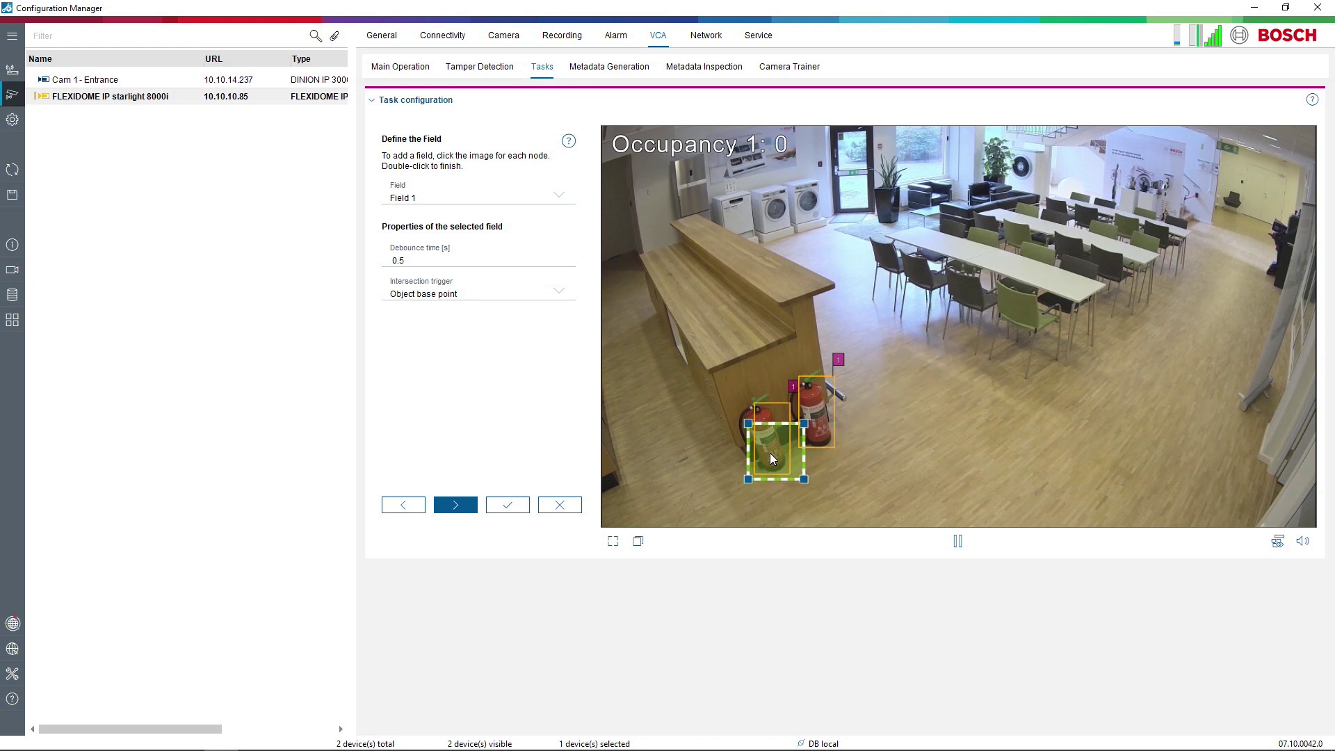
{"action": "left_click_drag", "start_coordinate": [805, 479], "coordinate": [870, 435]}
{"action": "left_click_drag", "start_coordinate": [749, 480], "coordinate": [754, 490]}
{"action": "left_click_drag", "start_coordinate": [748, 424], "coordinate": [717, 380]}
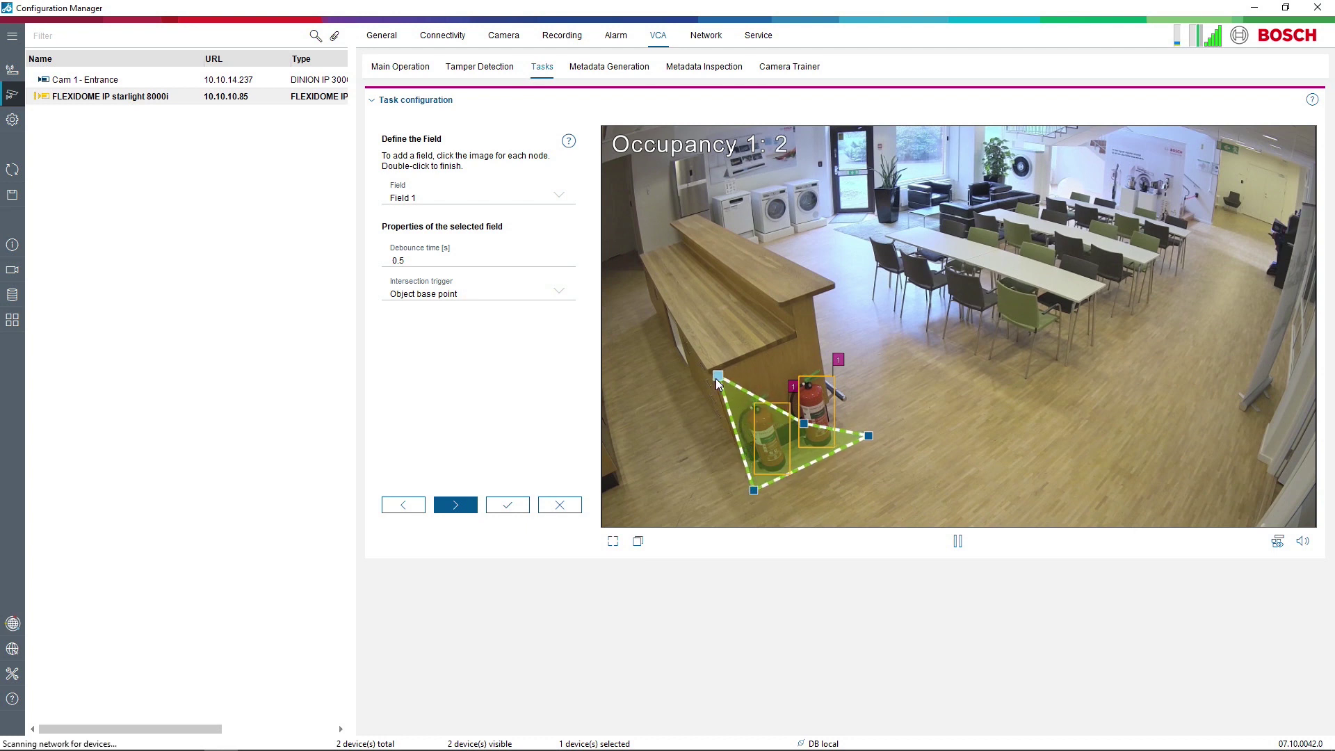
{"action": "left_click_drag", "start_coordinate": [800, 423], "coordinate": [812, 345]}
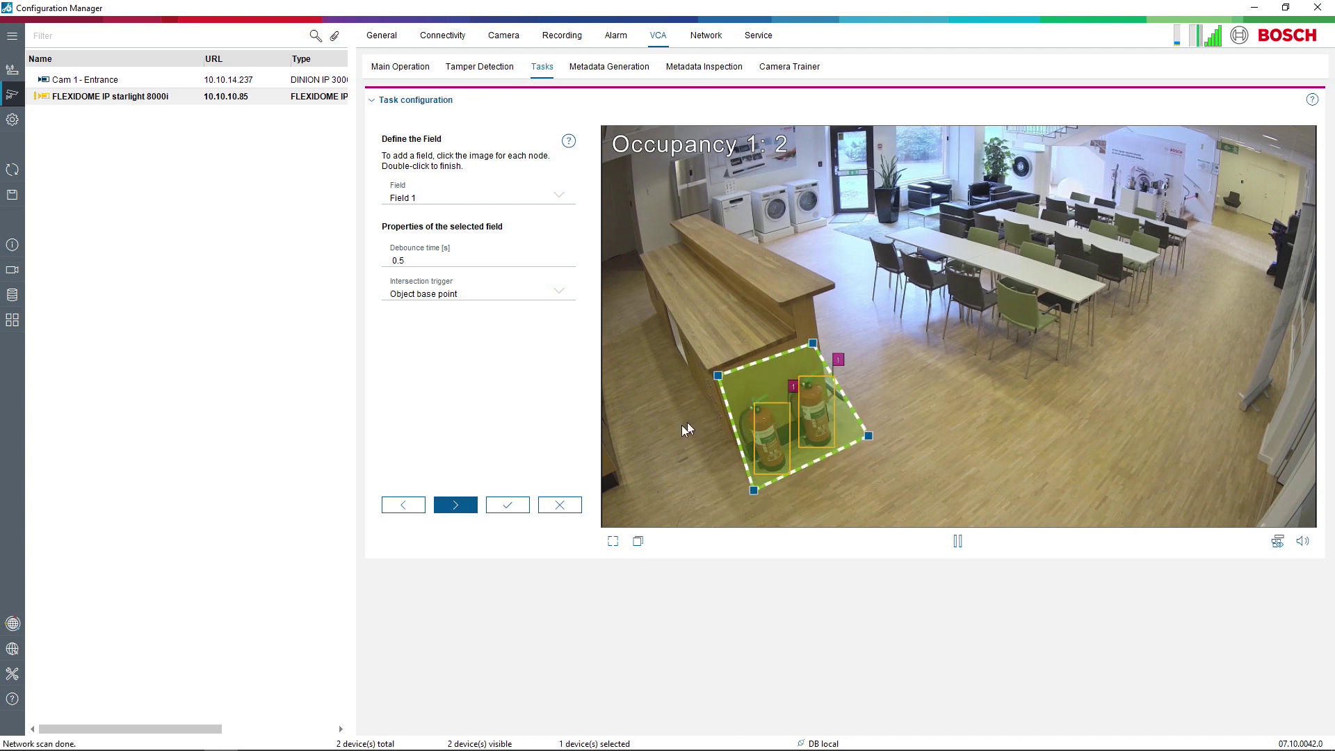
{"action": "left_click", "coordinate": [456, 505]}
- Alarm on missing objects at critical value 1, delayed by a 10 s debounce time
{"action": "left_click", "coordinate": [387, 239]}
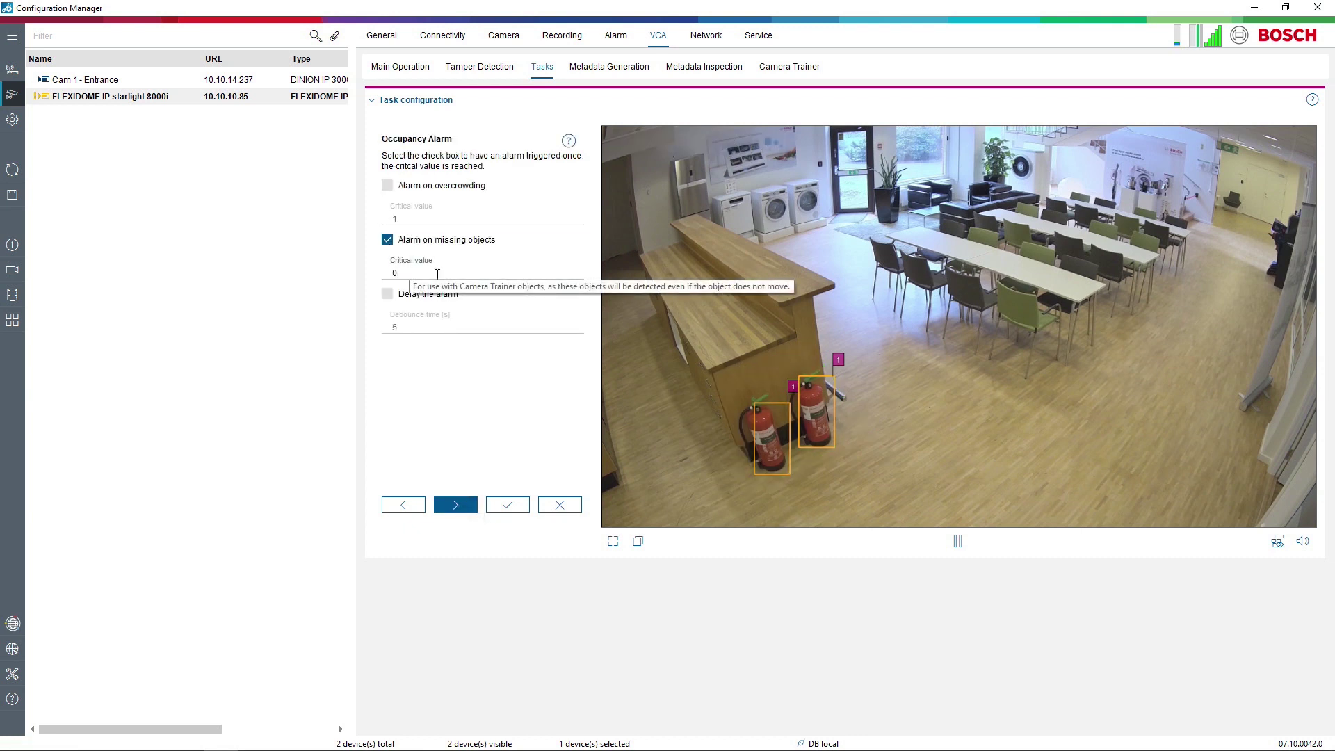
{"action": "key", "text": "BackSpace"}
{"action": "type", "text": "1"}
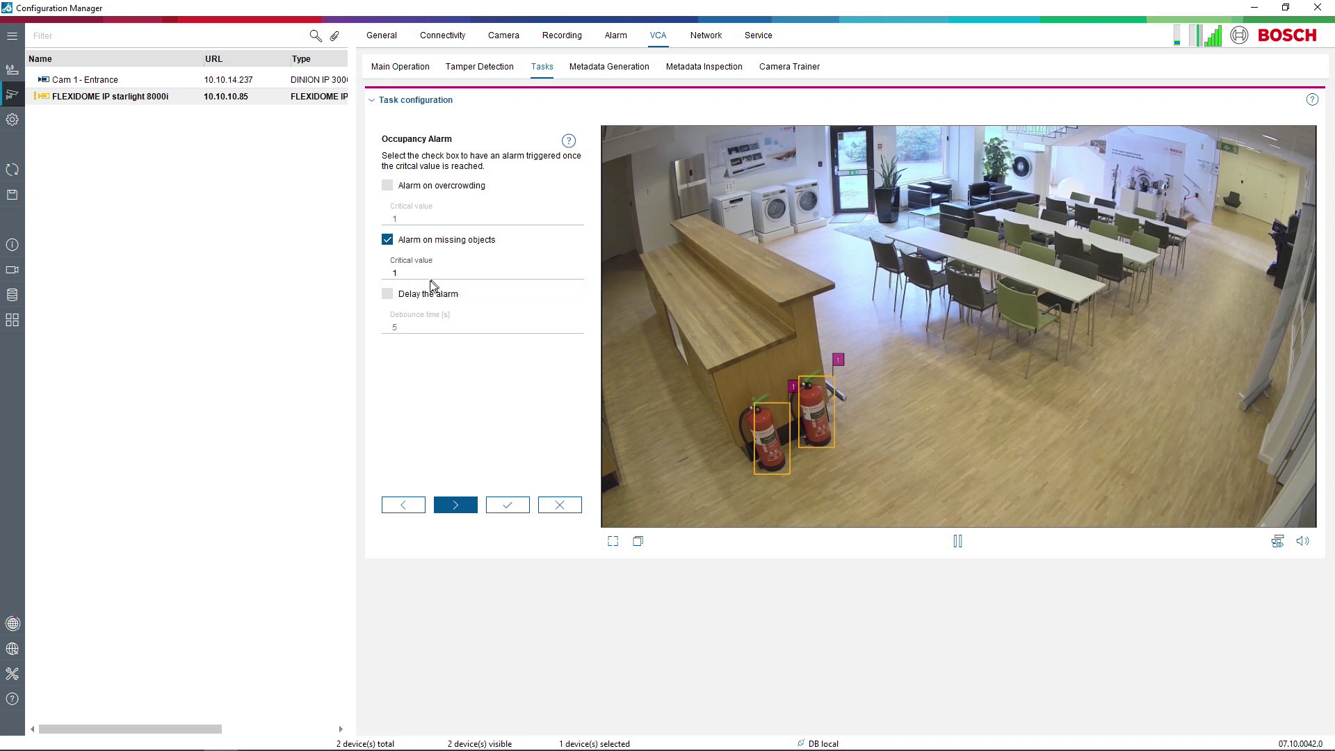
{"action": "left_click", "coordinate": [387, 294]}
{"action": "key", "text": "BackSpace"}
{"action": "left_click", "coordinate": [456, 504]}
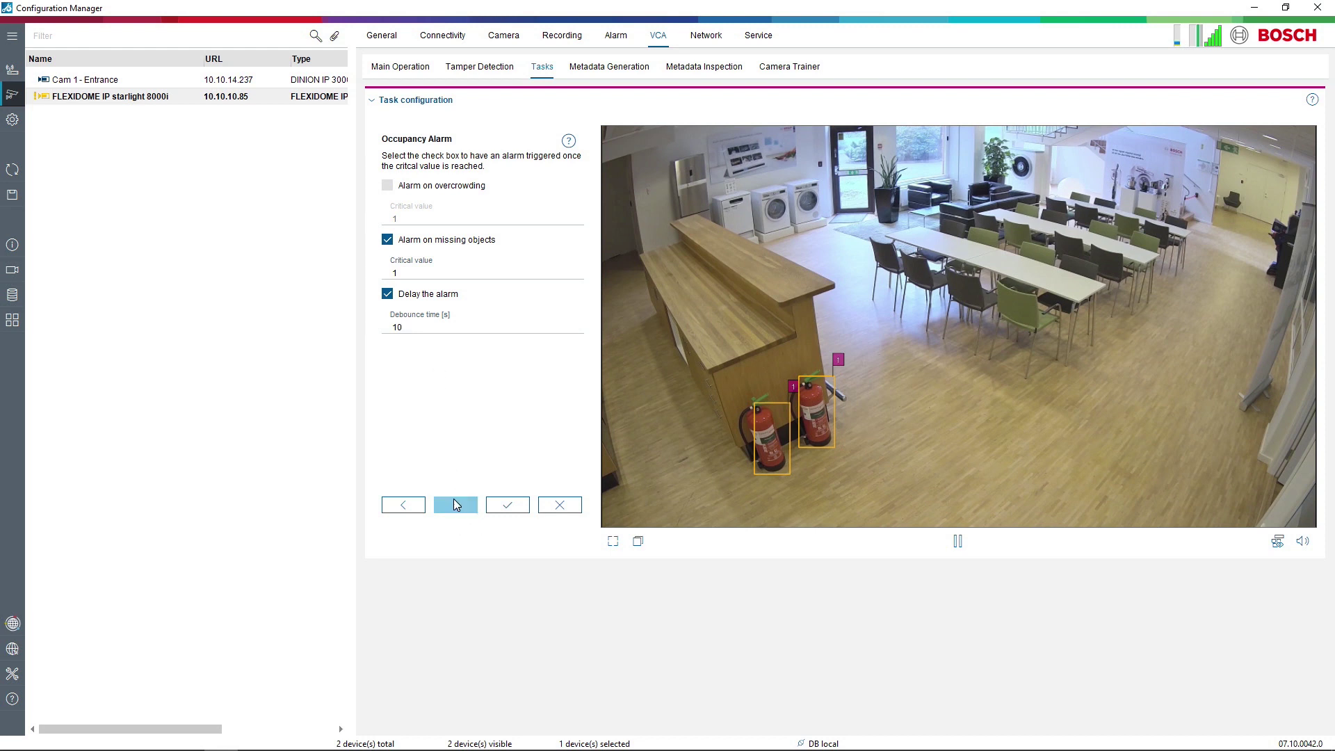
{"action": "left_click", "coordinate": [456, 506]}
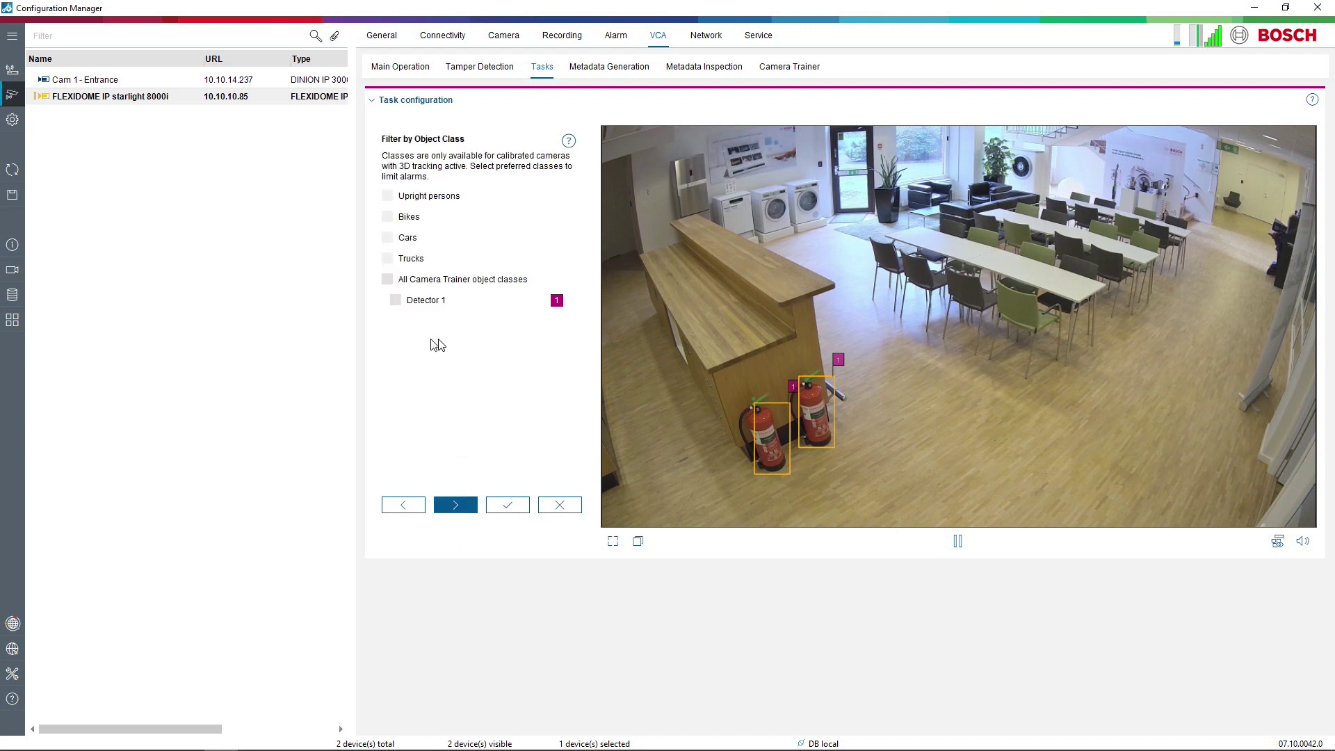
- Limit Occupancy 1 to Detector 1 objects and finish the task
{"action": "left_click", "coordinate": [395, 301]}
{"action": "left_click", "coordinate": [494, 503]}
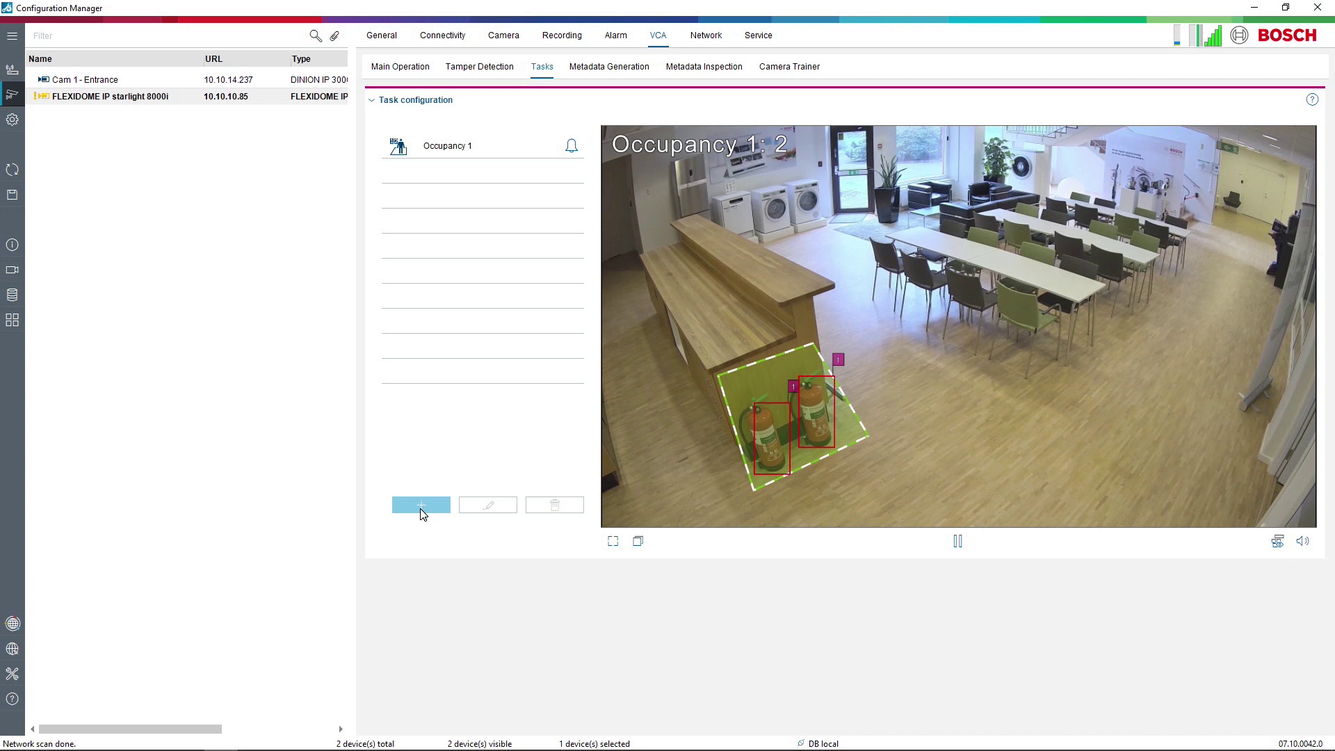
{"action": "left_click", "coordinate": [421, 506]}
- Create an Object in field task with a new Field 2 stretched across the floor beside the extinguishers
{"action": "left_click", "coordinate": [466, 508]}
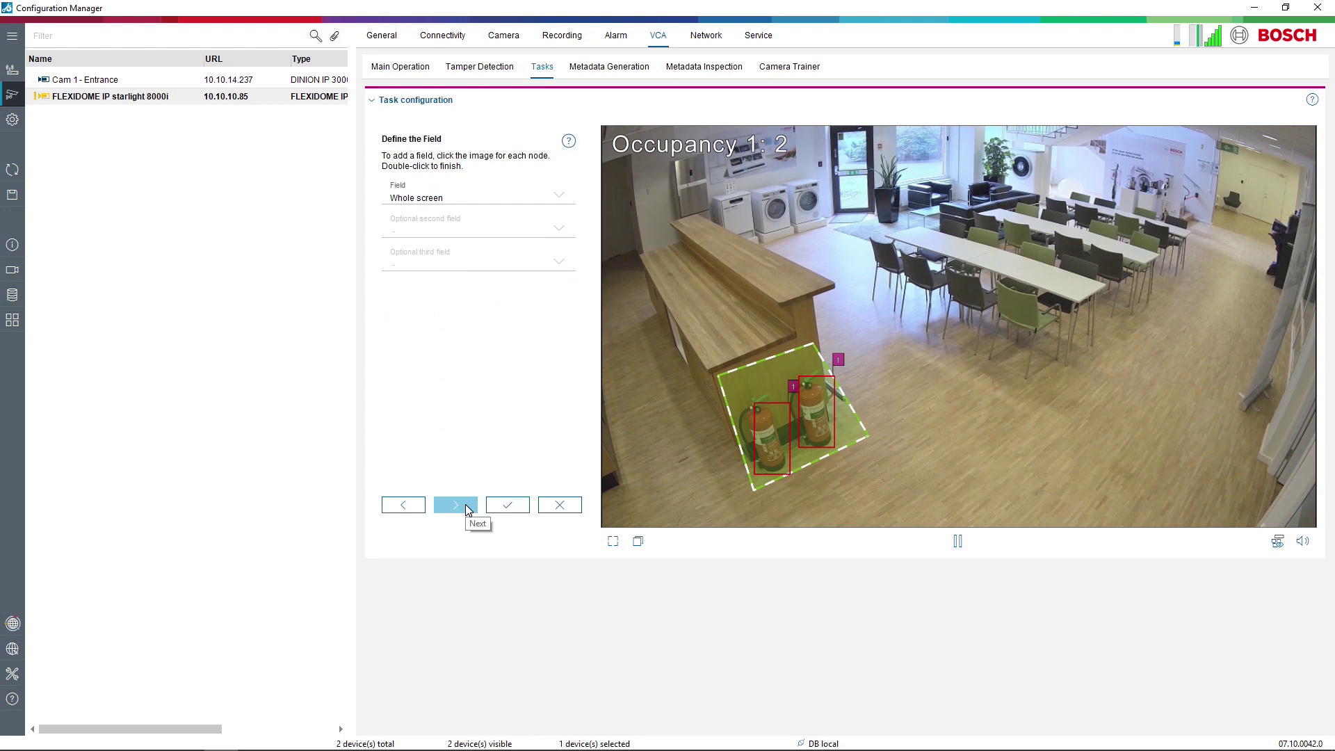
{"action": "left_click", "coordinate": [511, 198]}
{"action": "left_click", "coordinate": [489, 267]}
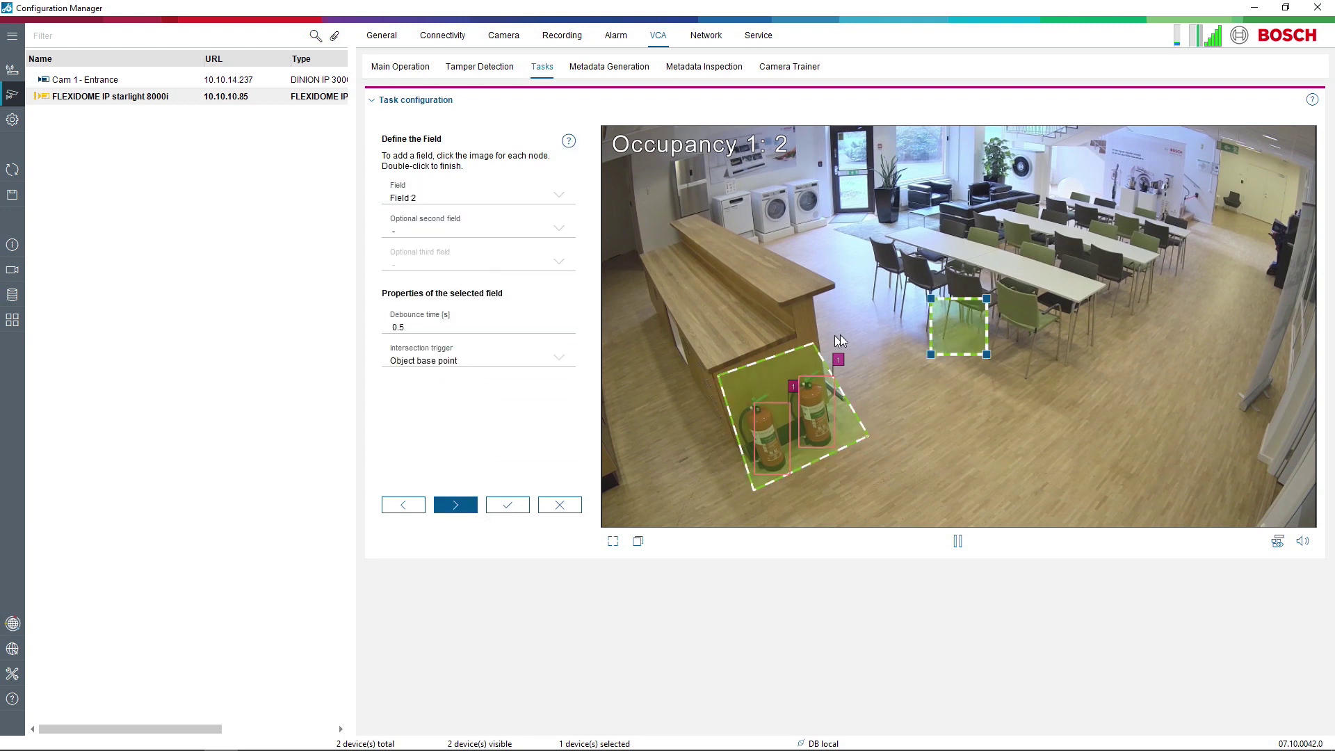
{"action": "left_click_drag", "start_coordinate": [853, 510], "coordinate": [979, 383]}
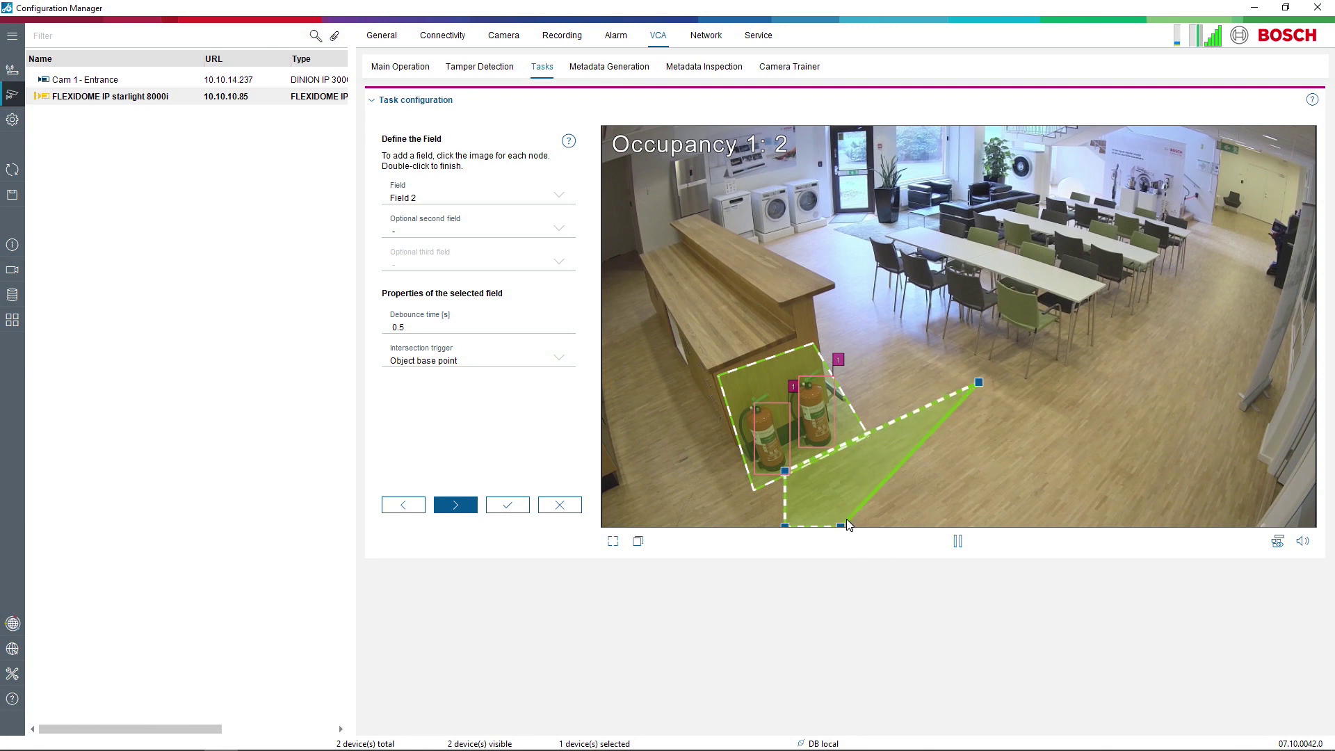
{"action": "left_click_drag", "start_coordinate": [841, 525], "coordinate": [1025, 524]}
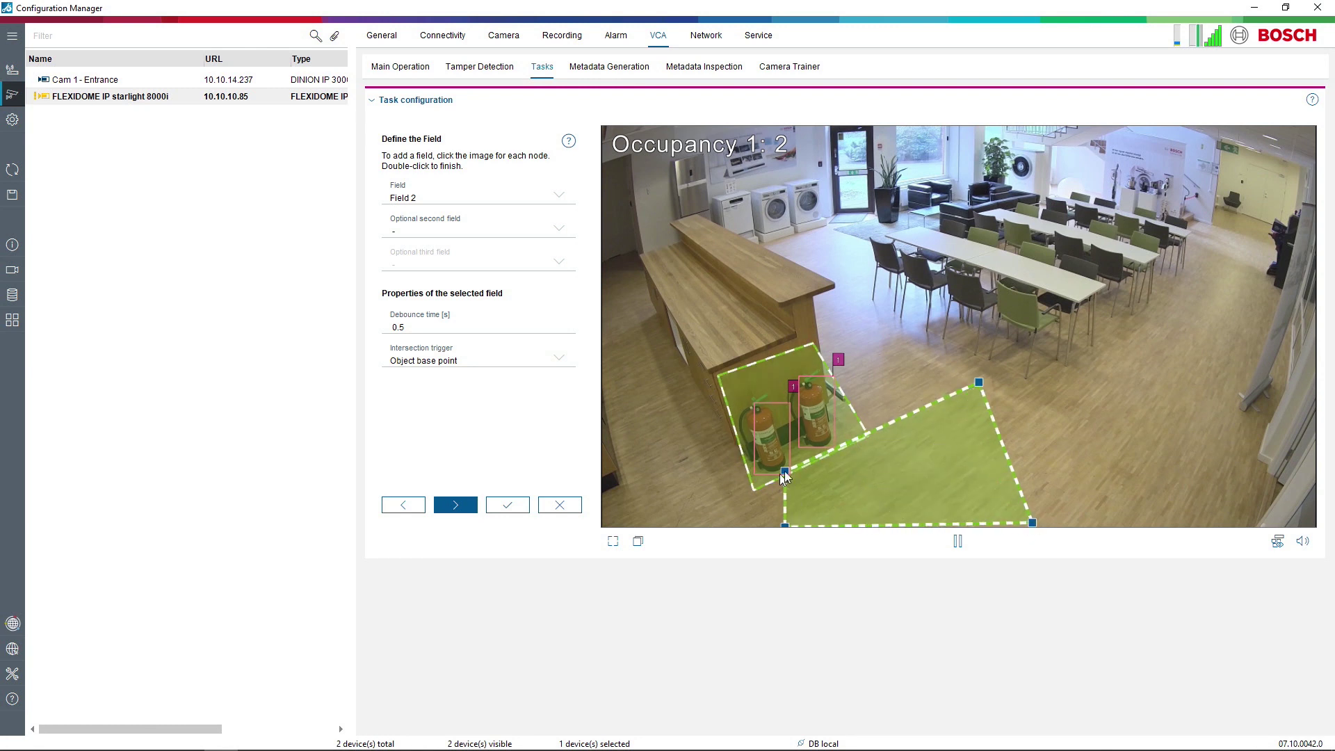
{"action": "left_click_drag", "start_coordinate": [784, 471], "coordinate": [697, 525]}
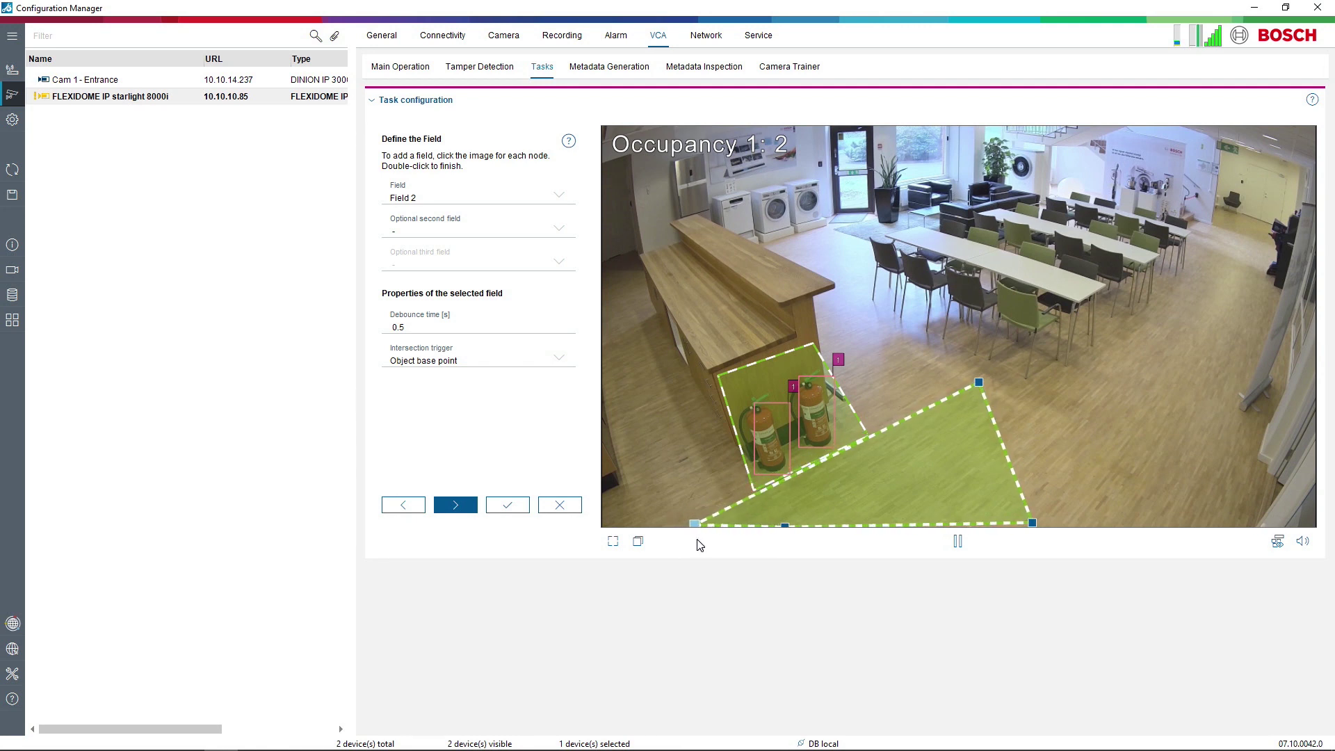
- Limit Object in field 2 to Detector 1 objects and finish the task
{"action": "left_click", "coordinate": [456, 505]}
{"action": "left_click", "coordinate": [397, 302]}
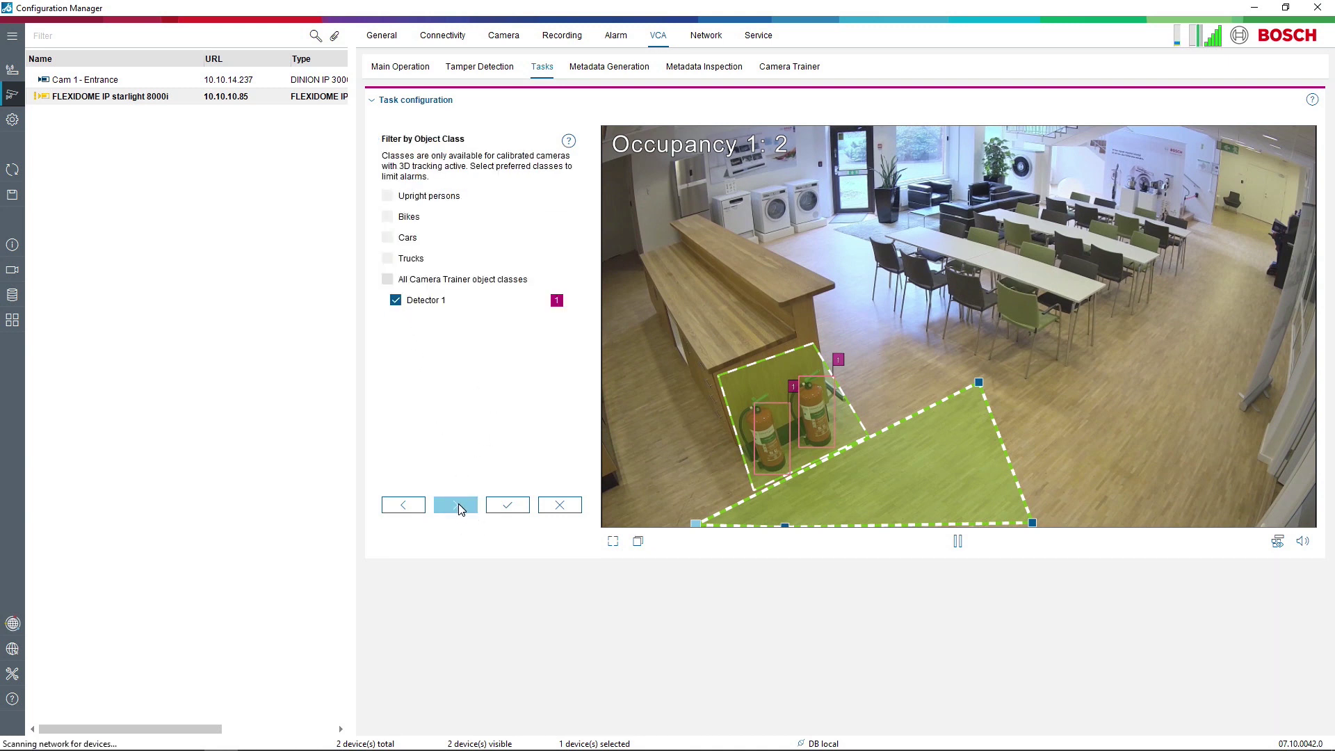
{"action": "left_click", "coordinate": [502, 506]}
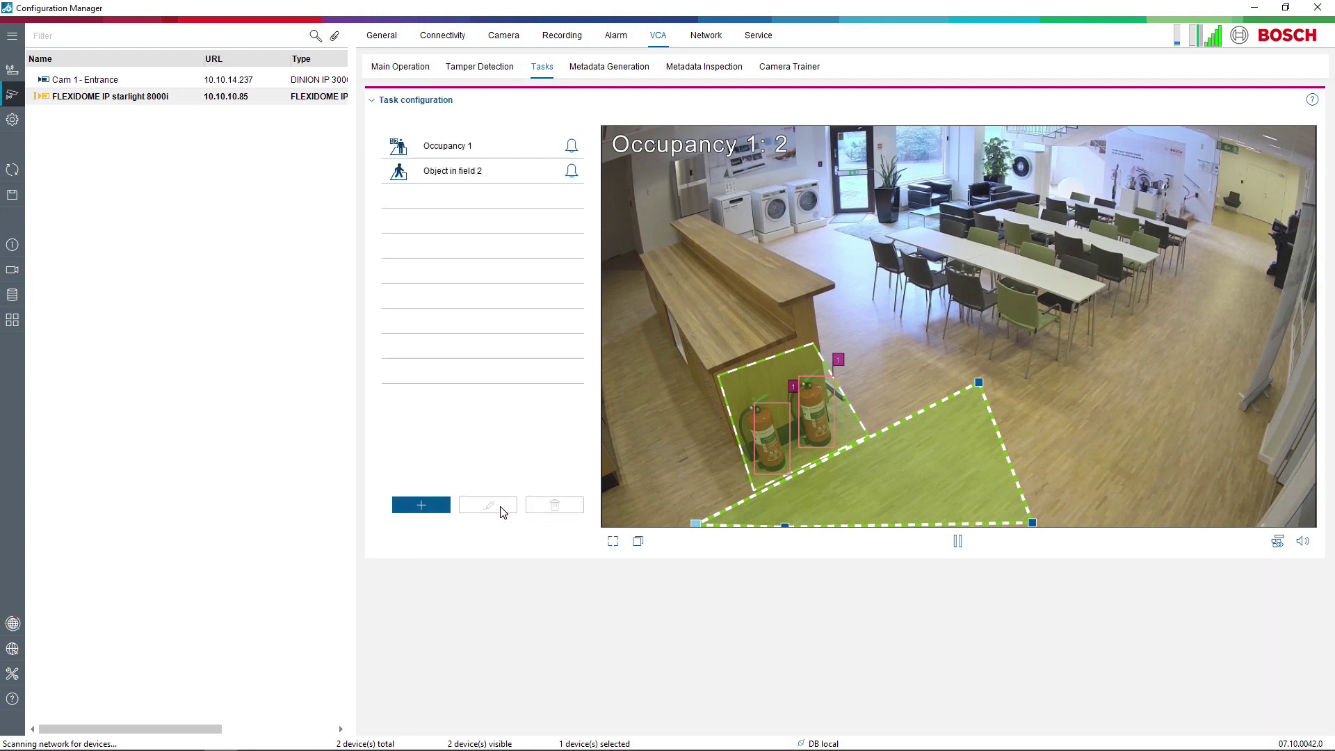
- Save the camera configuration holding Occupancy 1 and Object in field 2
{"action": "left_click", "coordinate": [16, 199]}
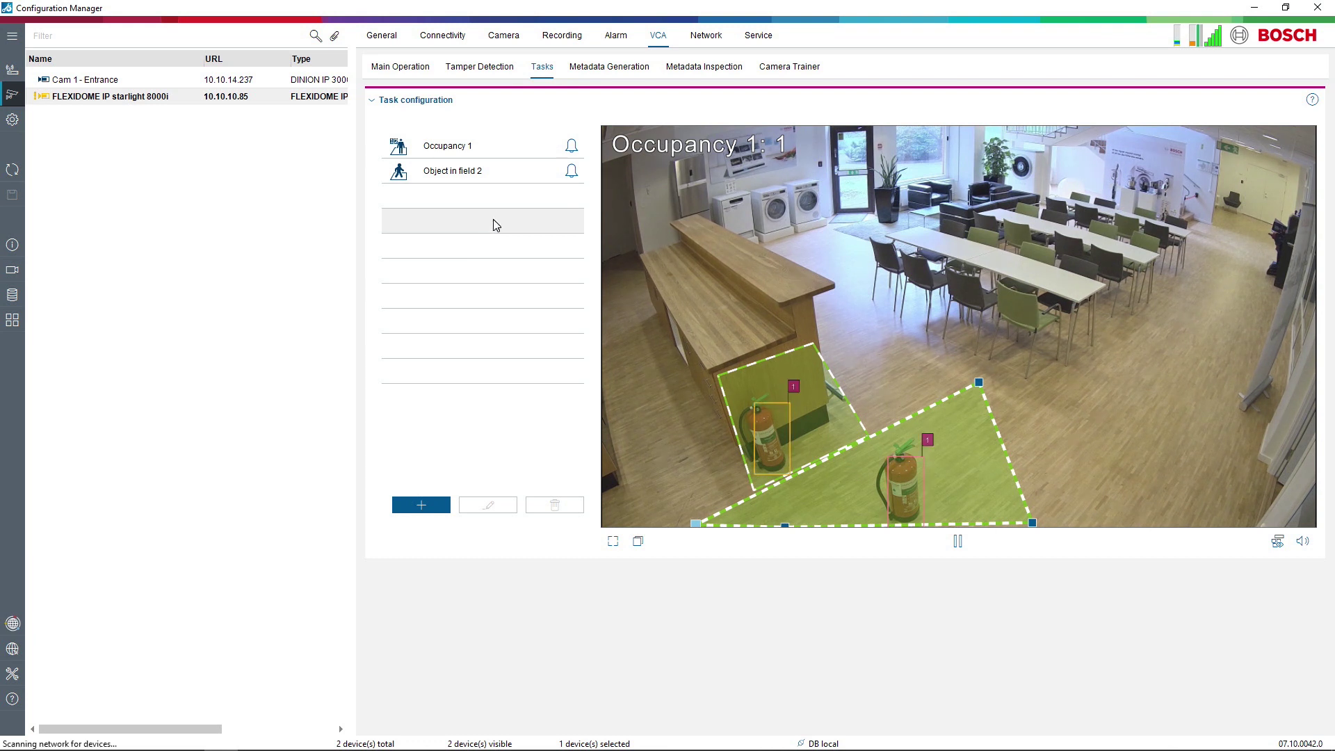
- Edit the Object in field 2 task so its intersection trigger is Object center, then confirm
{"action": "left_click", "coordinate": [493, 181]}
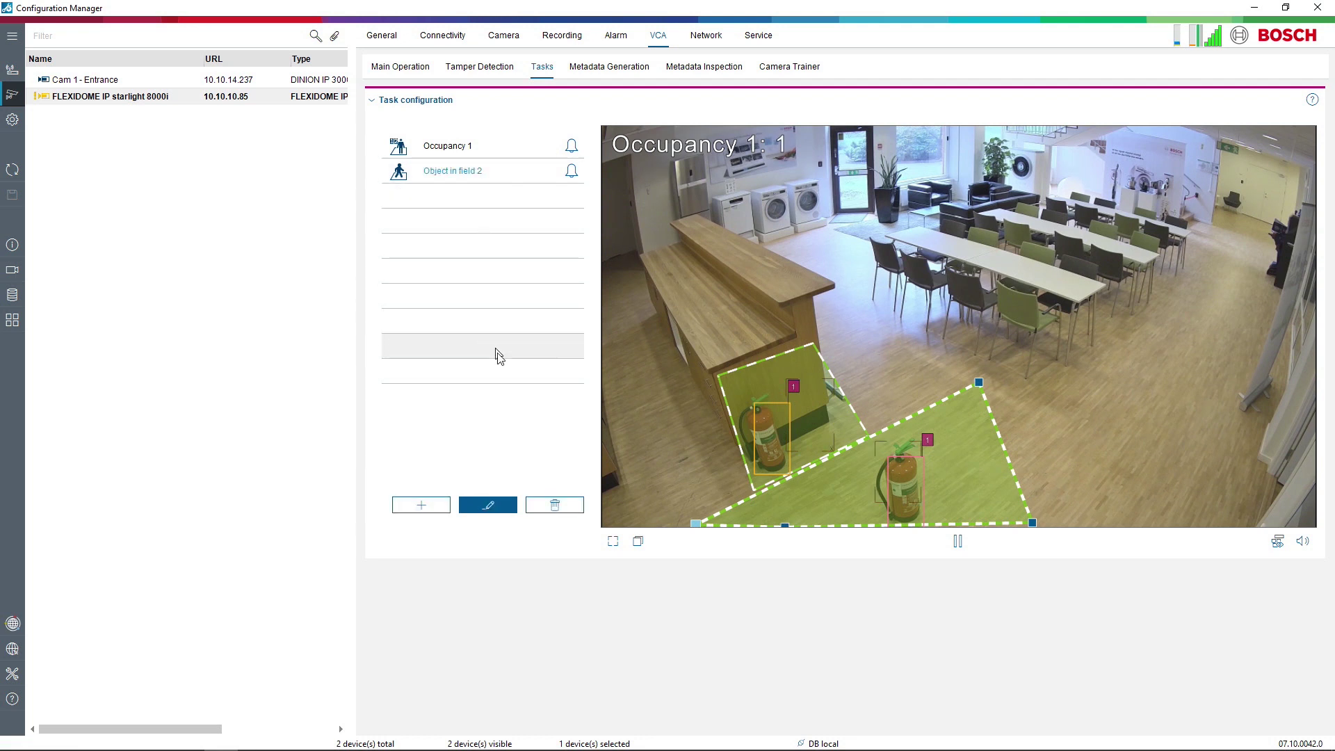
{"action": "left_click", "coordinate": [491, 511]}
{"action": "left_click", "coordinate": [471, 361]}
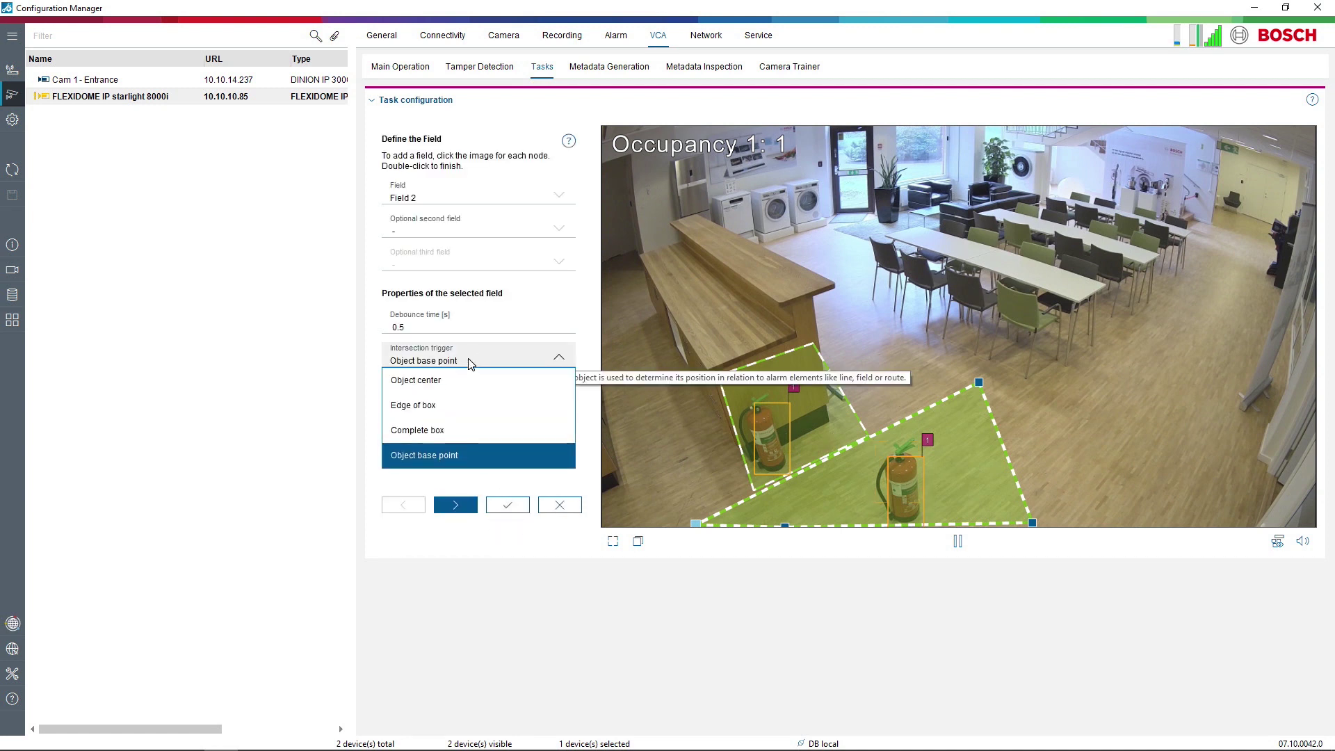
{"action": "left_click", "coordinate": [451, 388]}
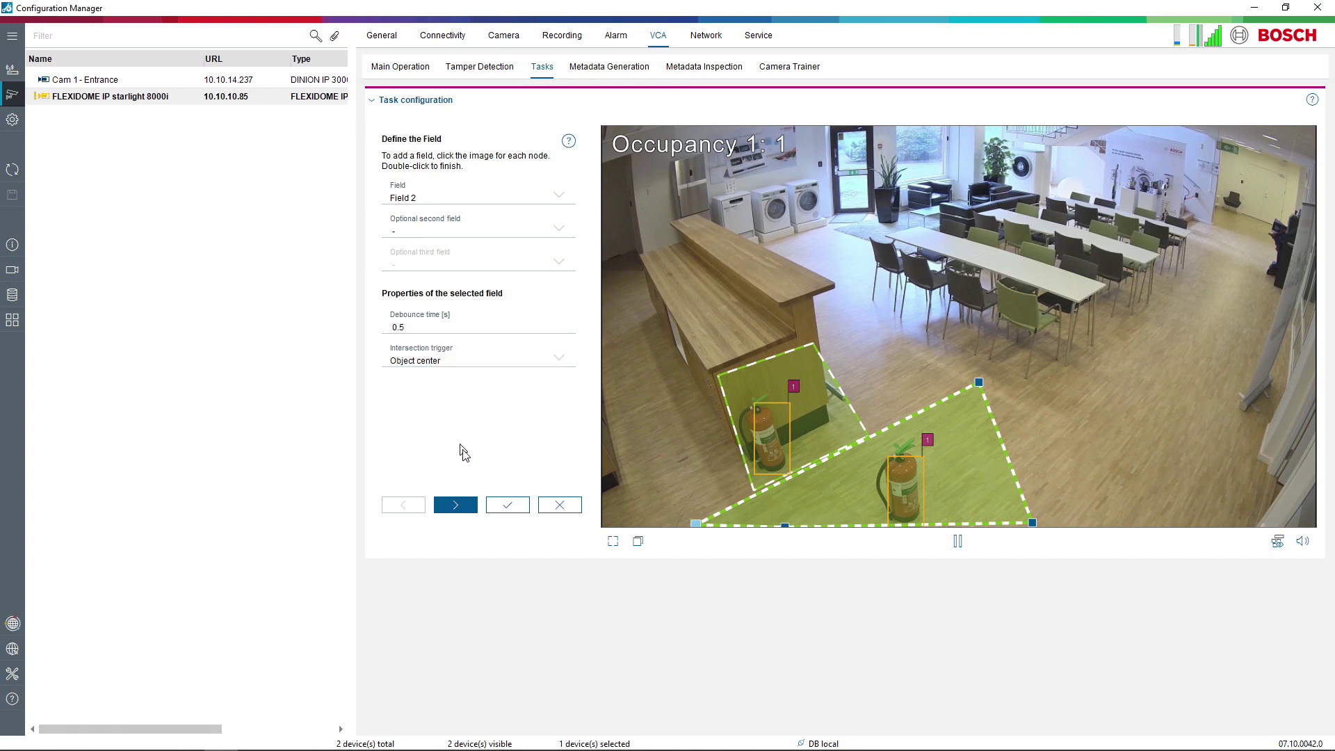
{"action": "left_click", "coordinate": [491, 503]}
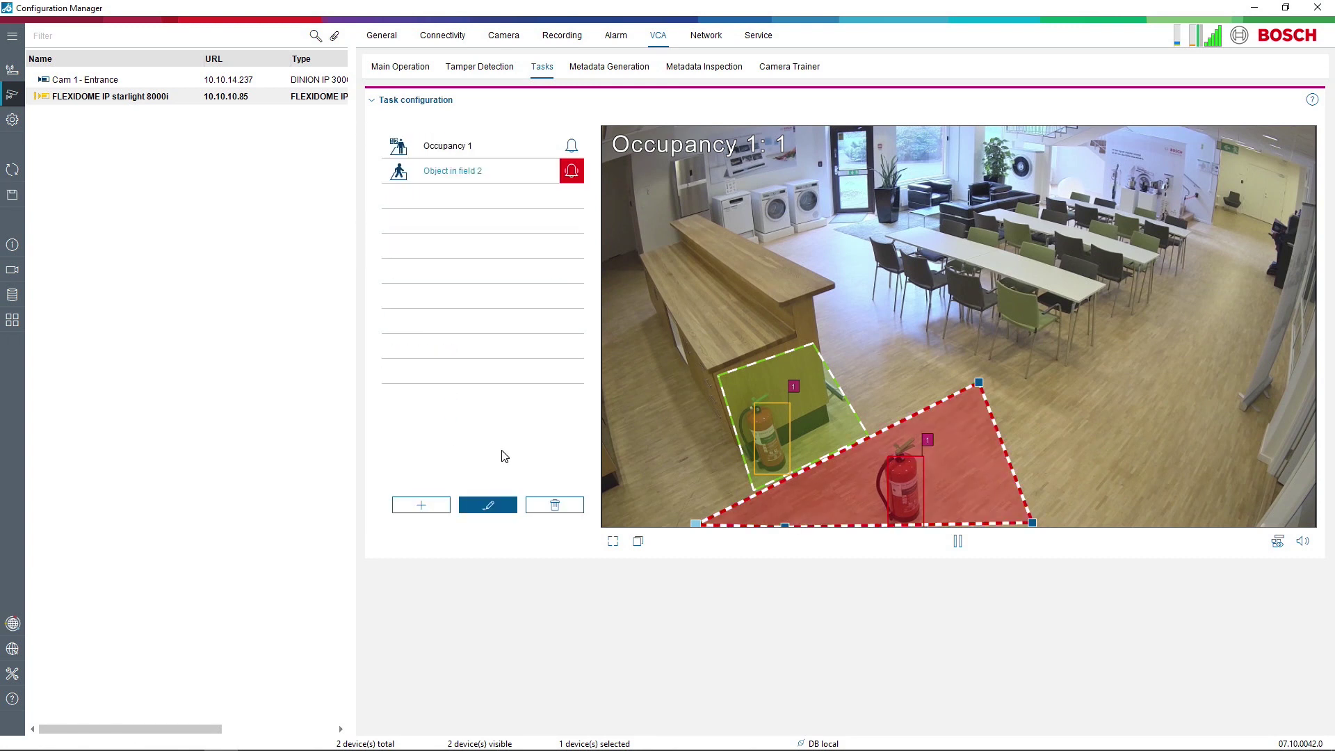